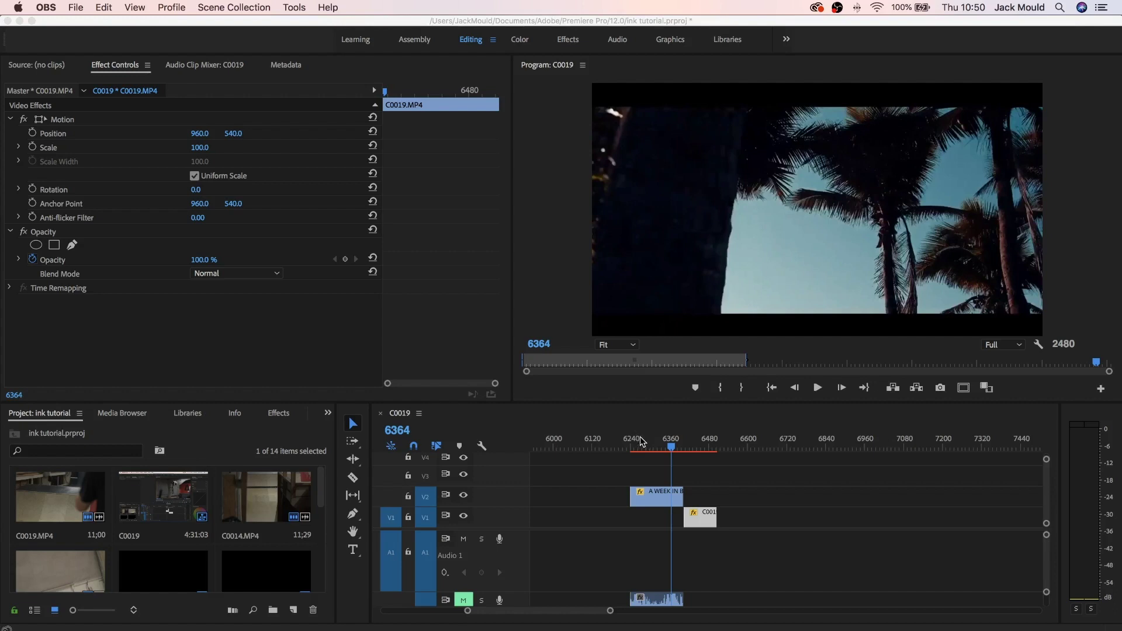
Step: Switch from OBS to Premiere Pro with the C0019 sequence's tree-trunk shot showing
click(631, 447)
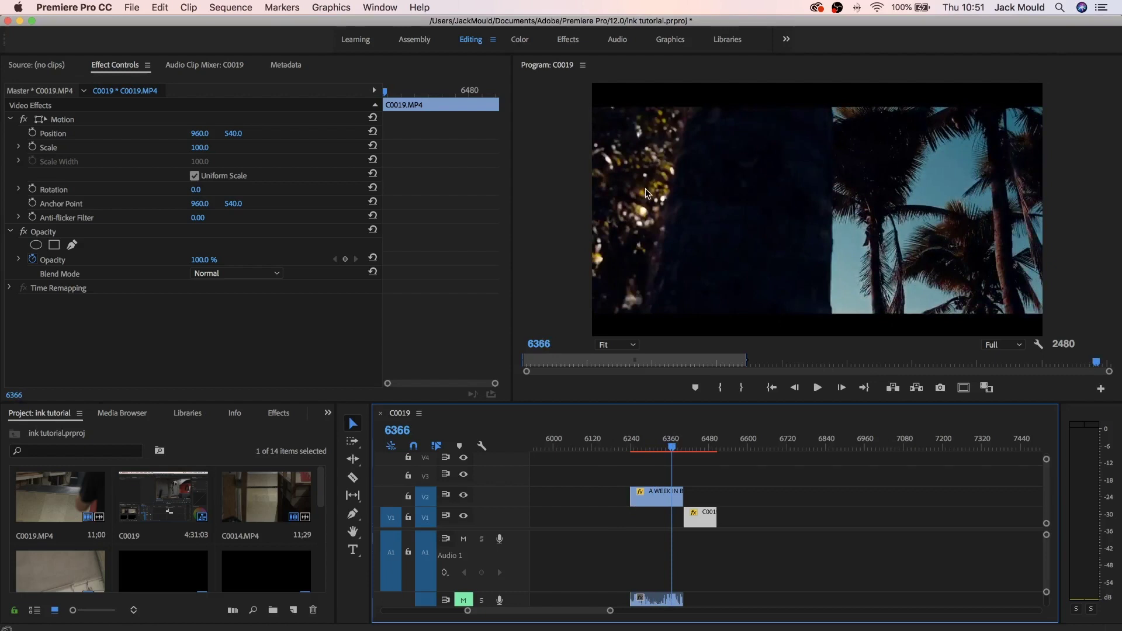
Step: Scrub and play the cut into the BMX clip, then return to the palm-tree frame
mouse_move(681, 445)
mouse_down()
mouse_move(713, 447)
mouse_move(656, 443)
mouse_move(678, 443)
mouse_move(667, 440)
mouse_up()
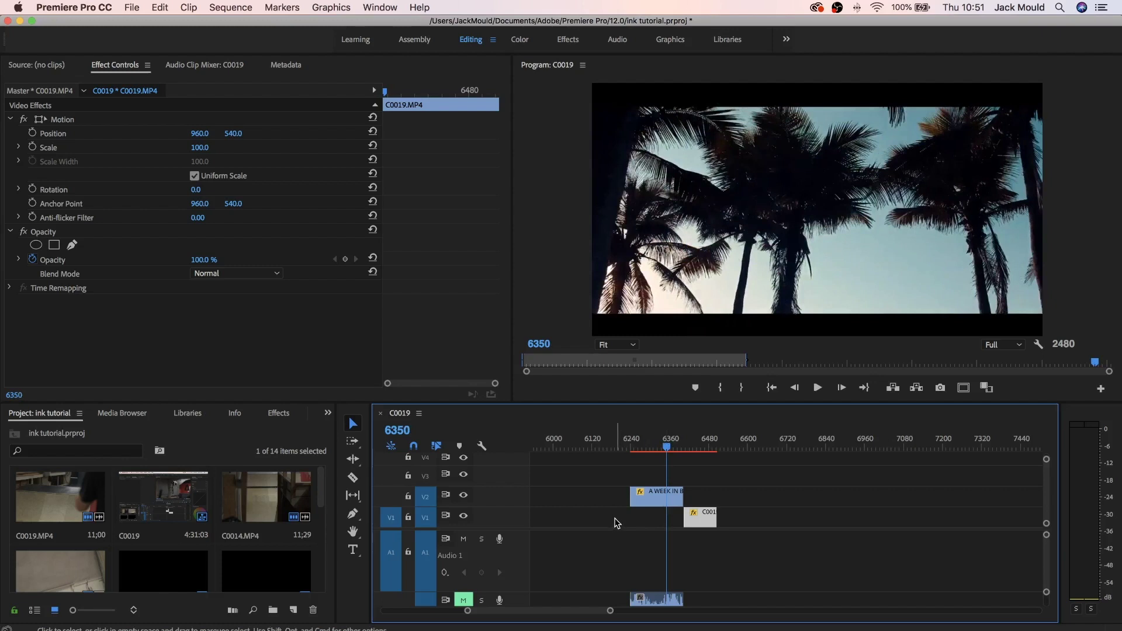
drag(608, 612, 585, 611)
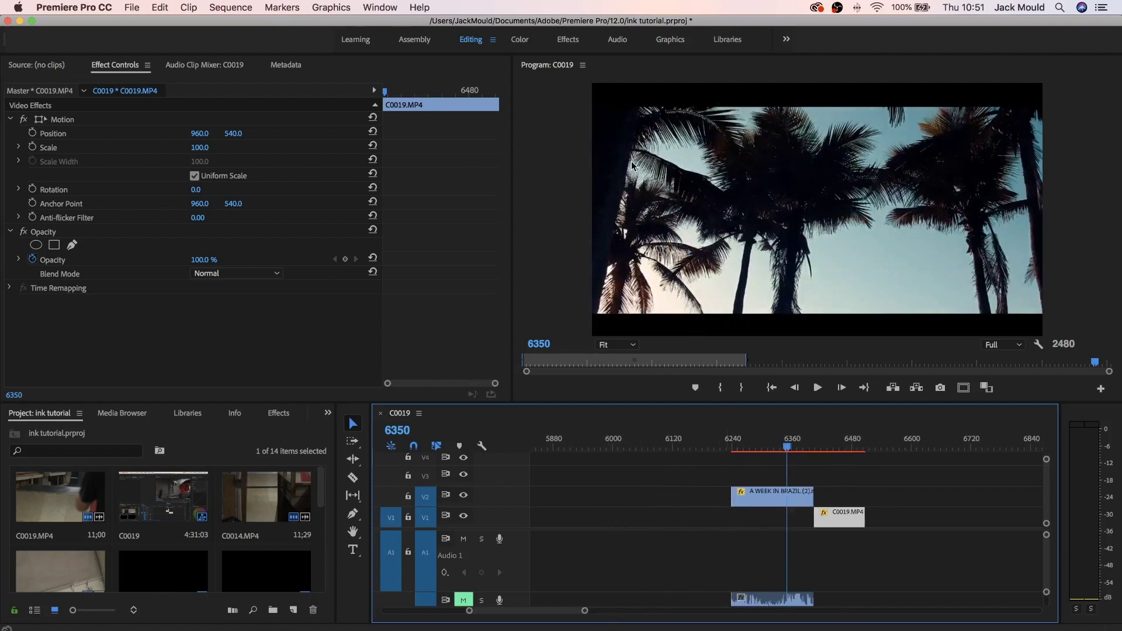
key(space)
key(space)
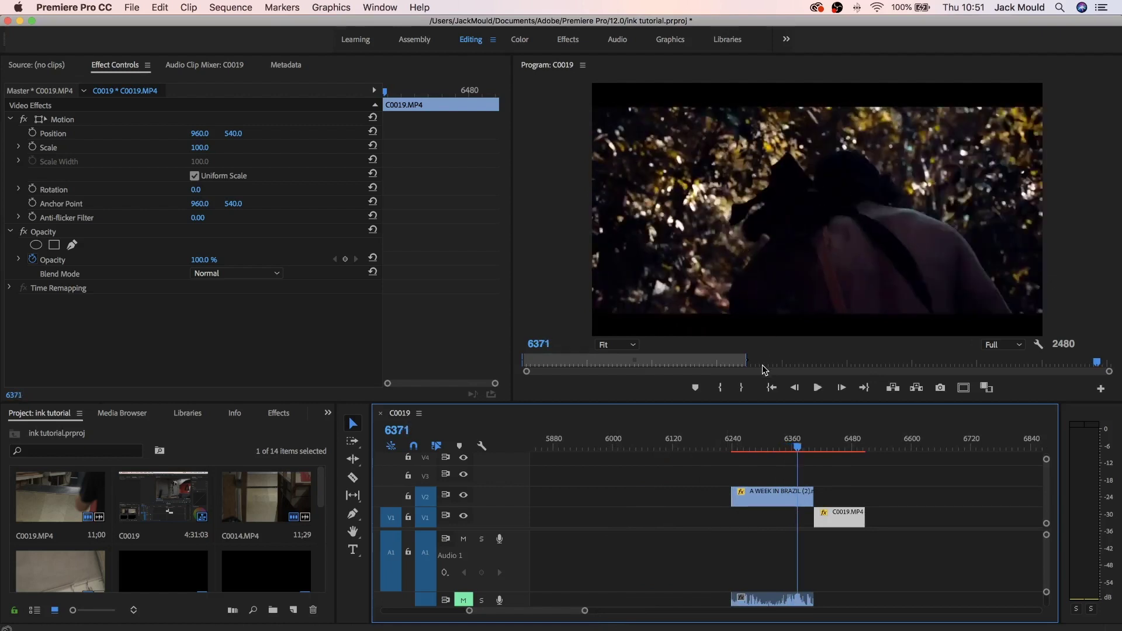
drag(798, 449, 780, 449)
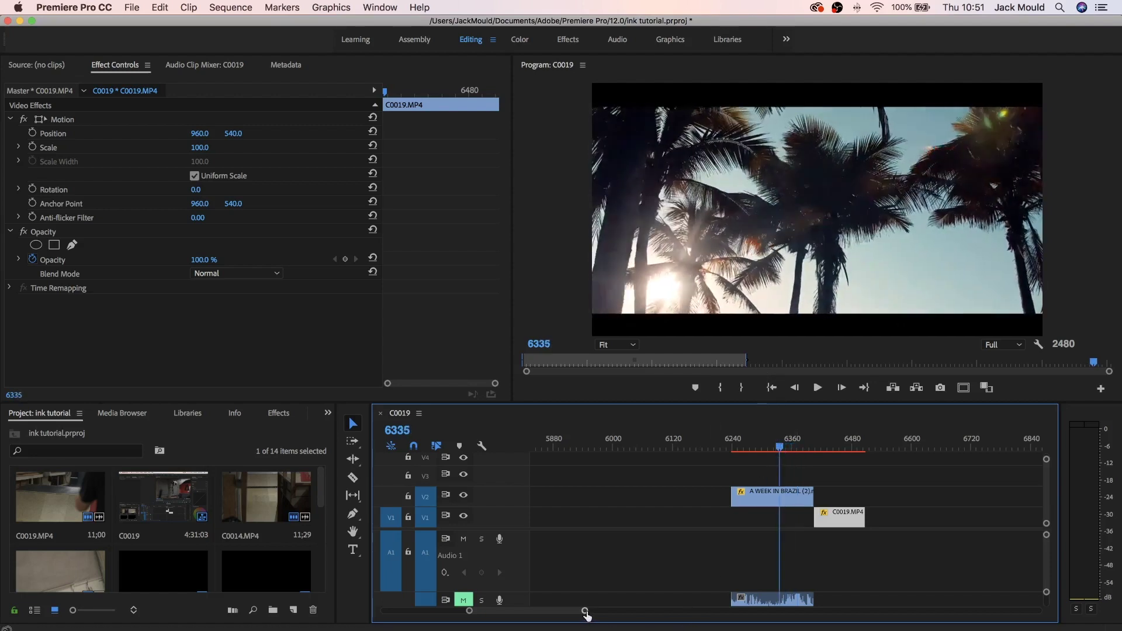
Step: Show the palm-tree clip's Time Remapping > Speed line on the enlarged V2 track
drag(585, 610, 545, 611)
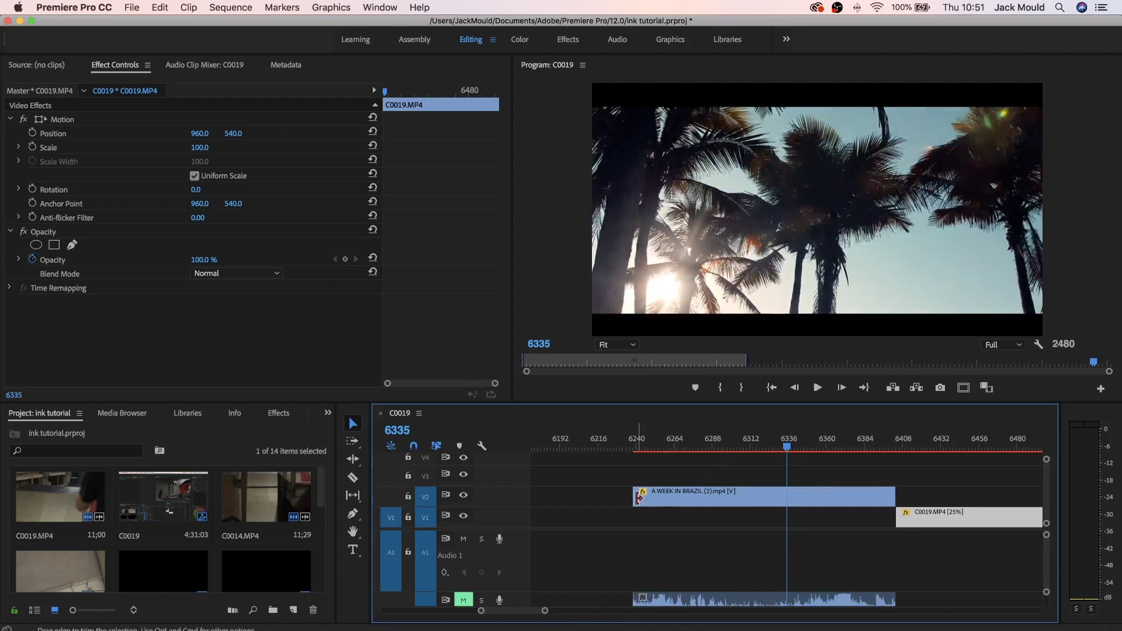
click(643, 493)
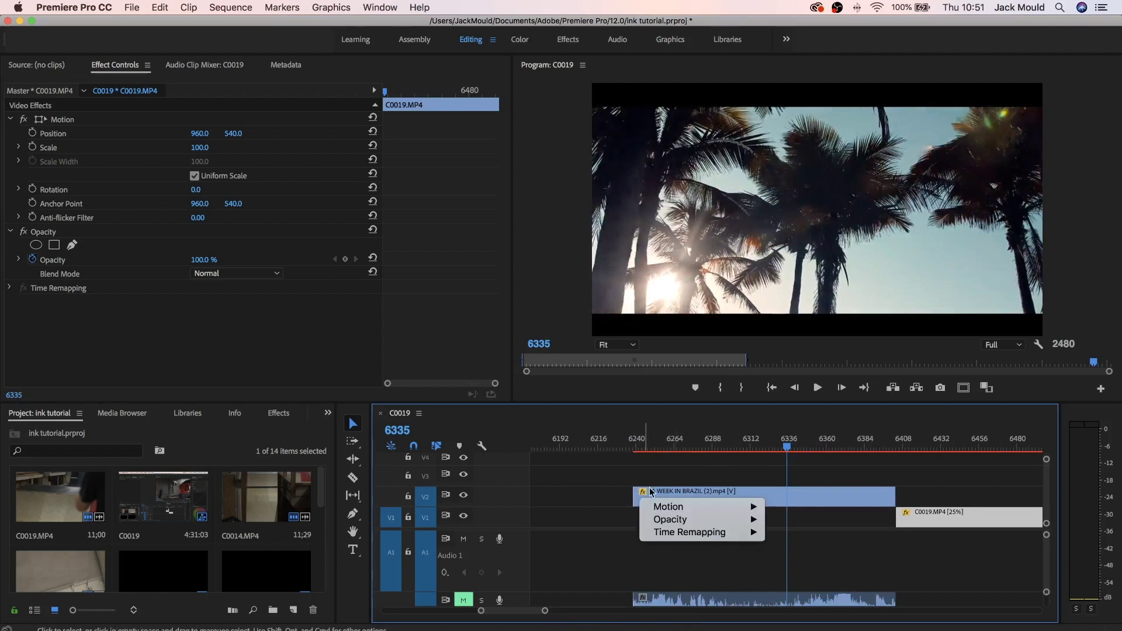
mouse_move(693, 537)
click(793, 532)
scroll(1047, 477, down, 3)
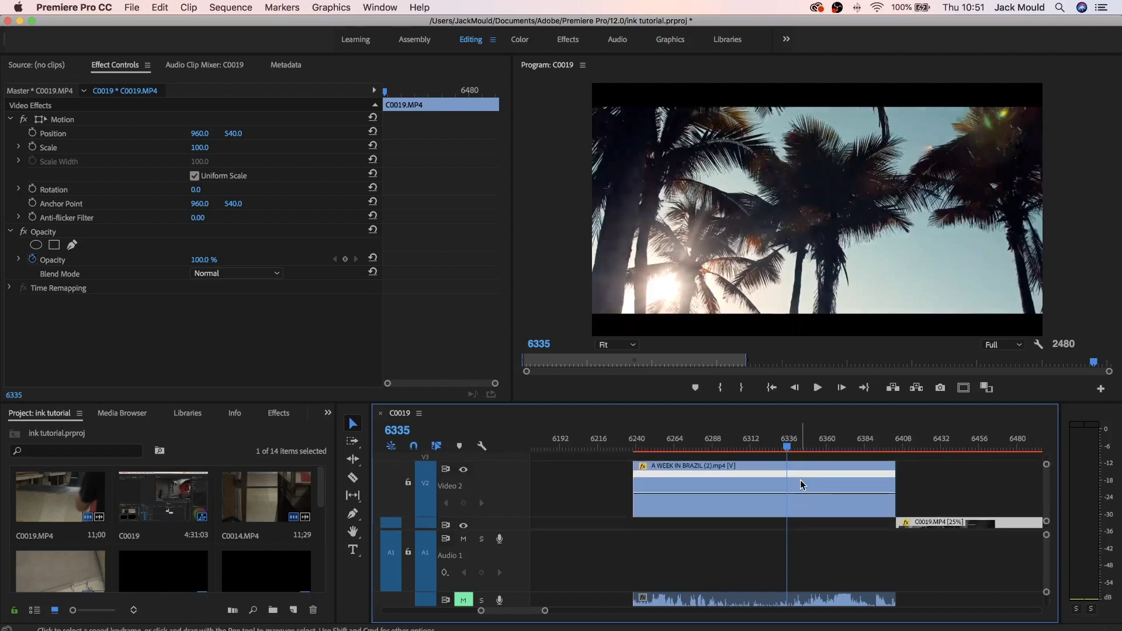
Step: Add a speed keyframe at frame 6360 with the Pen tool
key(p)
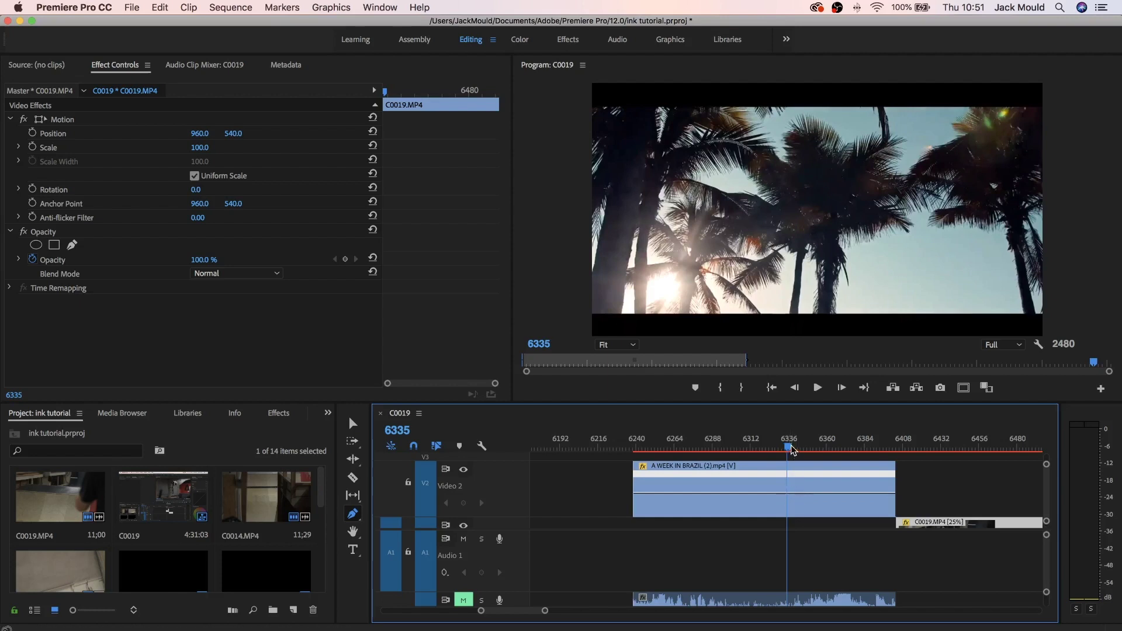
drag(788, 446, 827, 447)
click(833, 503)
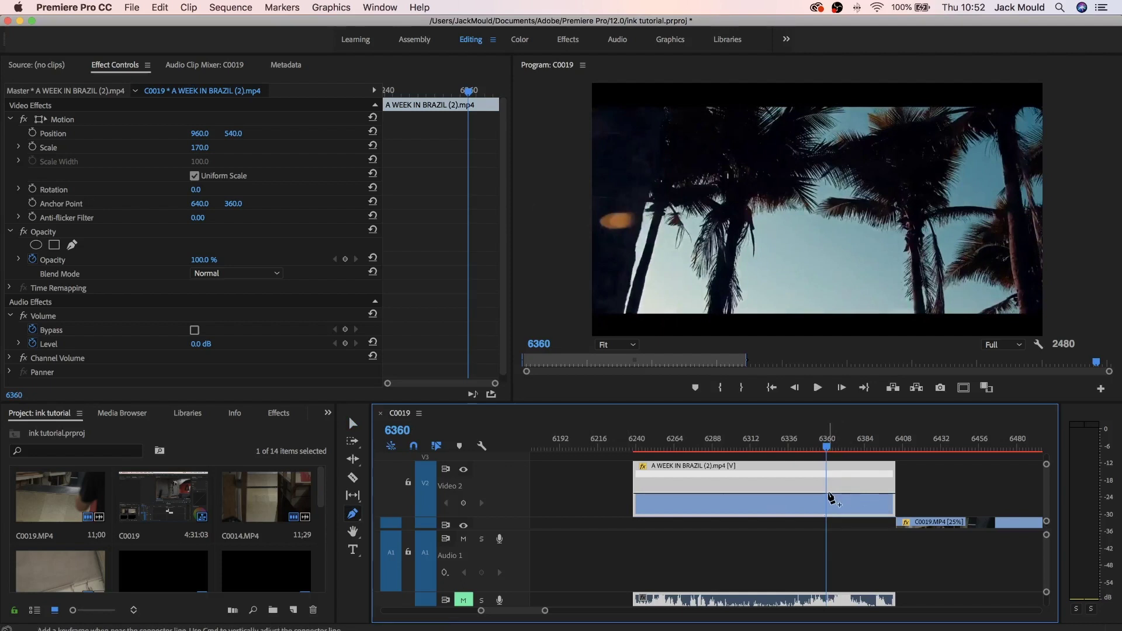
Step: Raise the clip's speed after the keyframe to 211% and play back the result
click(826, 445)
drag(828, 445, 830, 445)
key(v)
drag(842, 496, 842, 483)
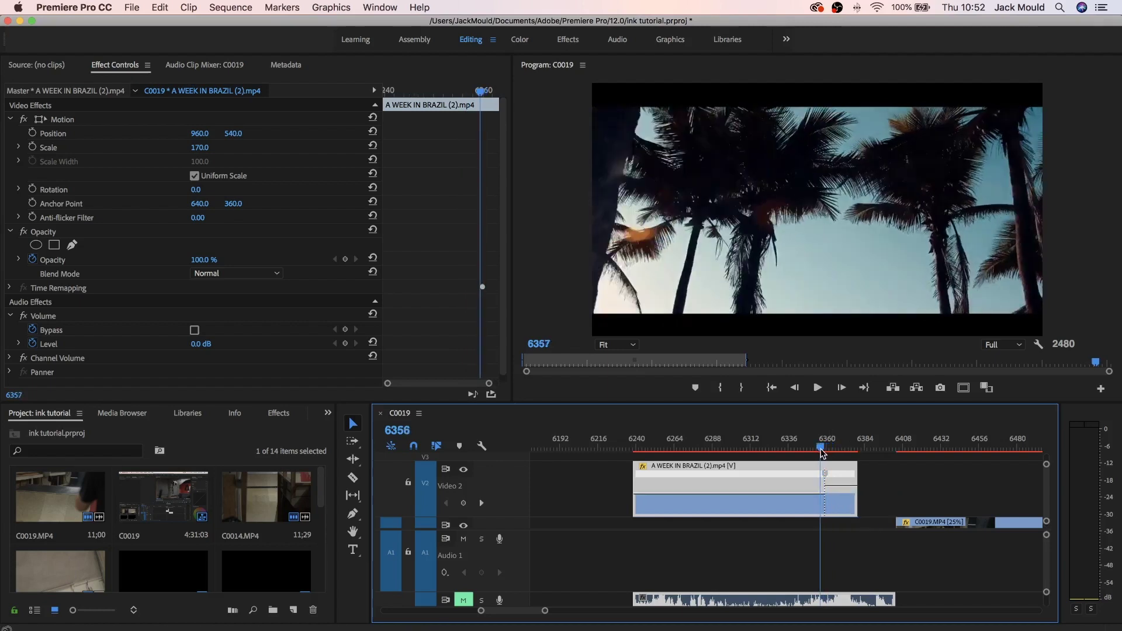
key(space)
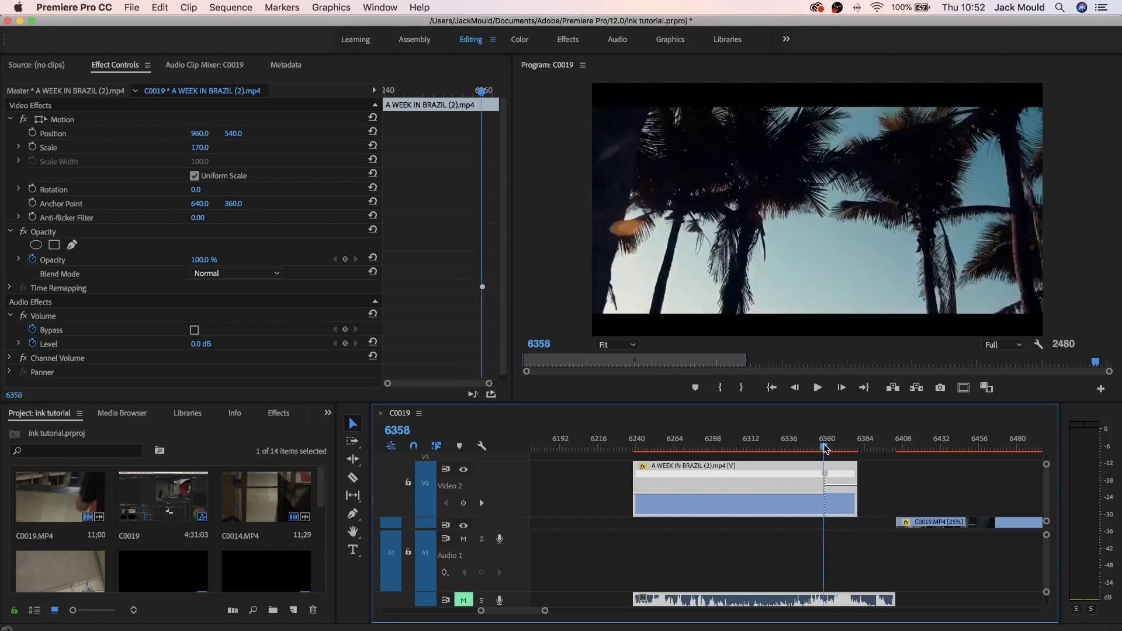
key(space)
Step: Split the speed keyframe into a gradual ramp at frame 6358
click(825, 448)
drag(545, 611, 514, 619)
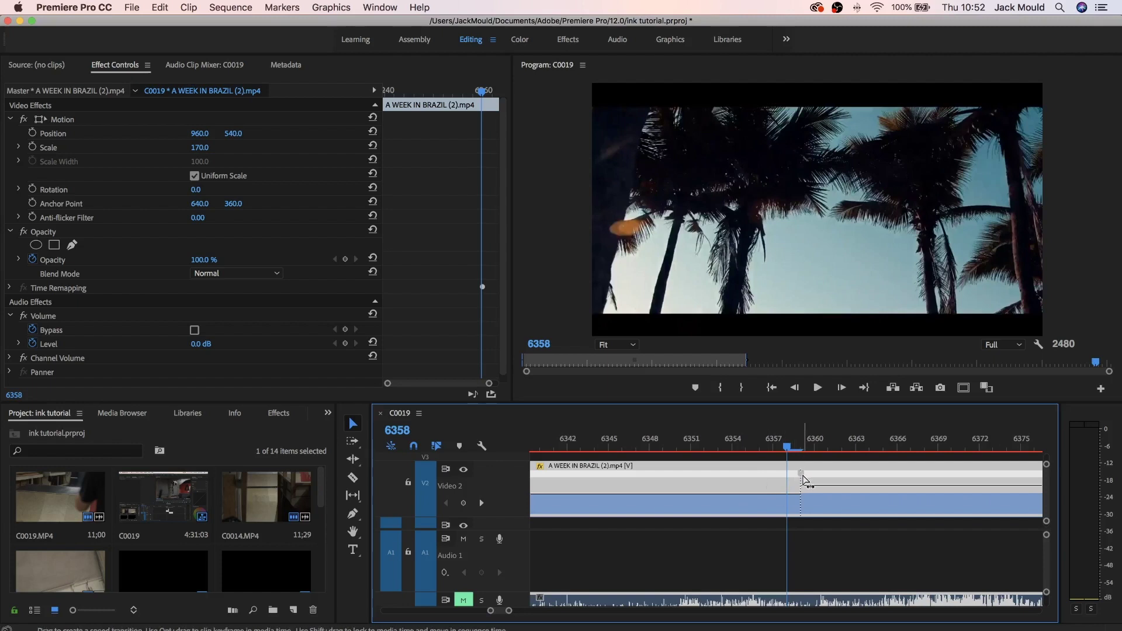
click(802, 473)
drag(805, 481, 851, 481)
key(minus)
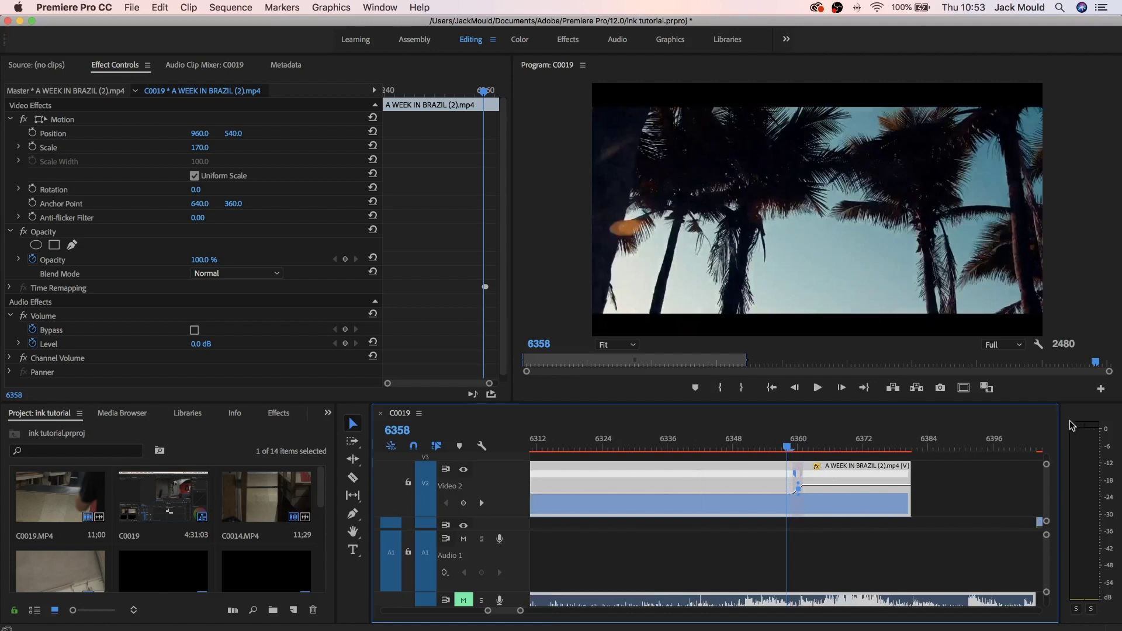
Step: Replay the speed ramp several times, then drag the speed keyframe so the clip runs longer
click(766, 452)
key(space)
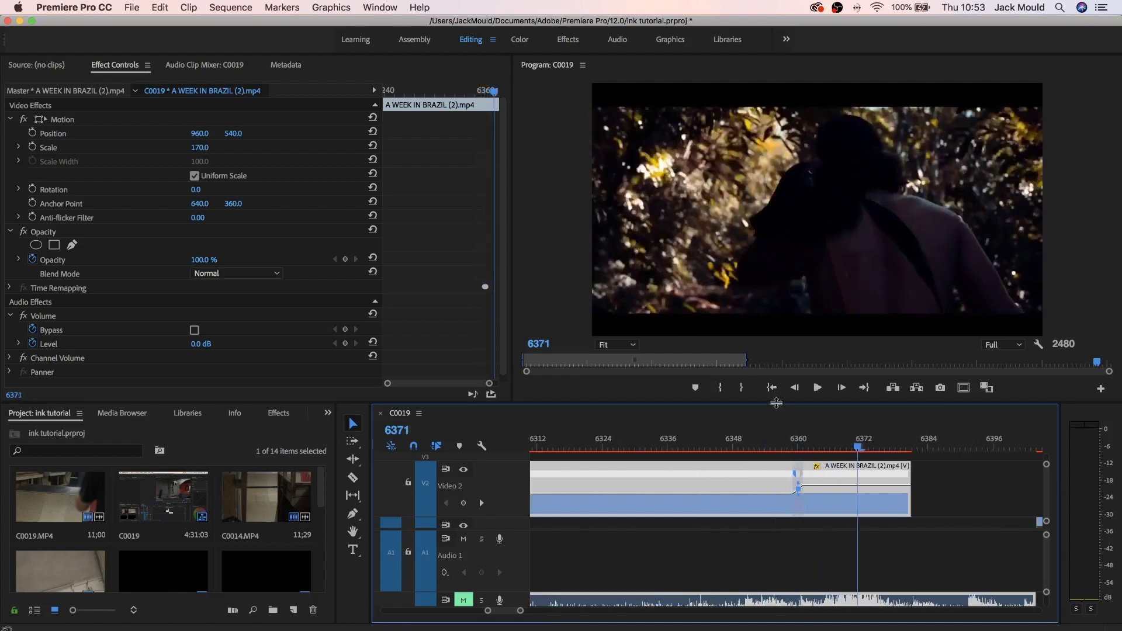
click(781, 447)
key(space)
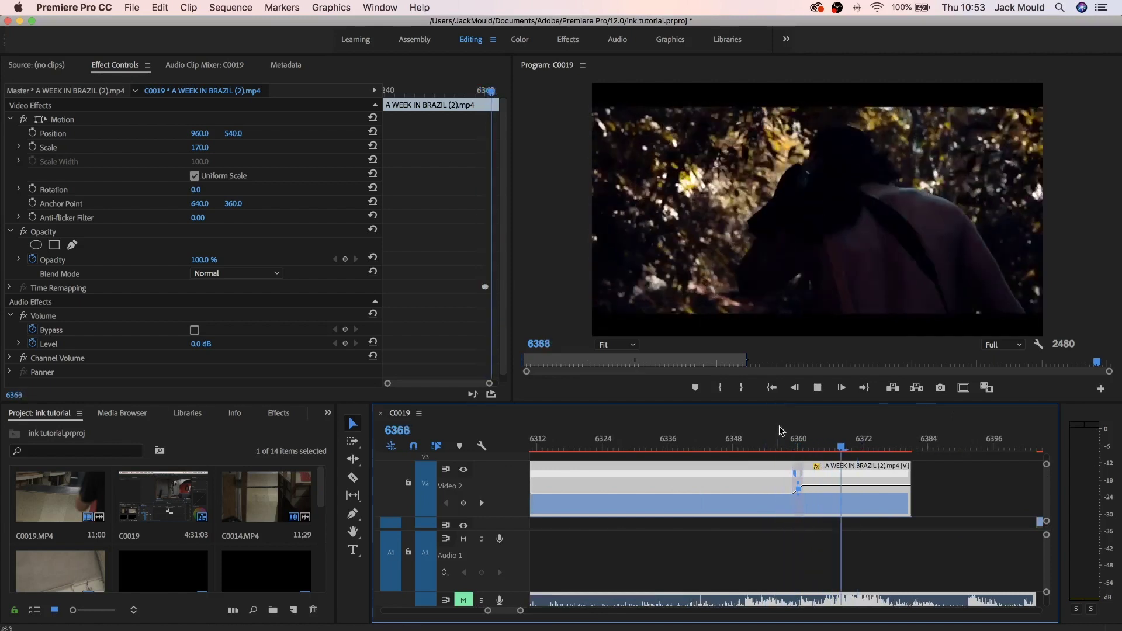
key(space)
click(789, 447)
key(space)
key(space)
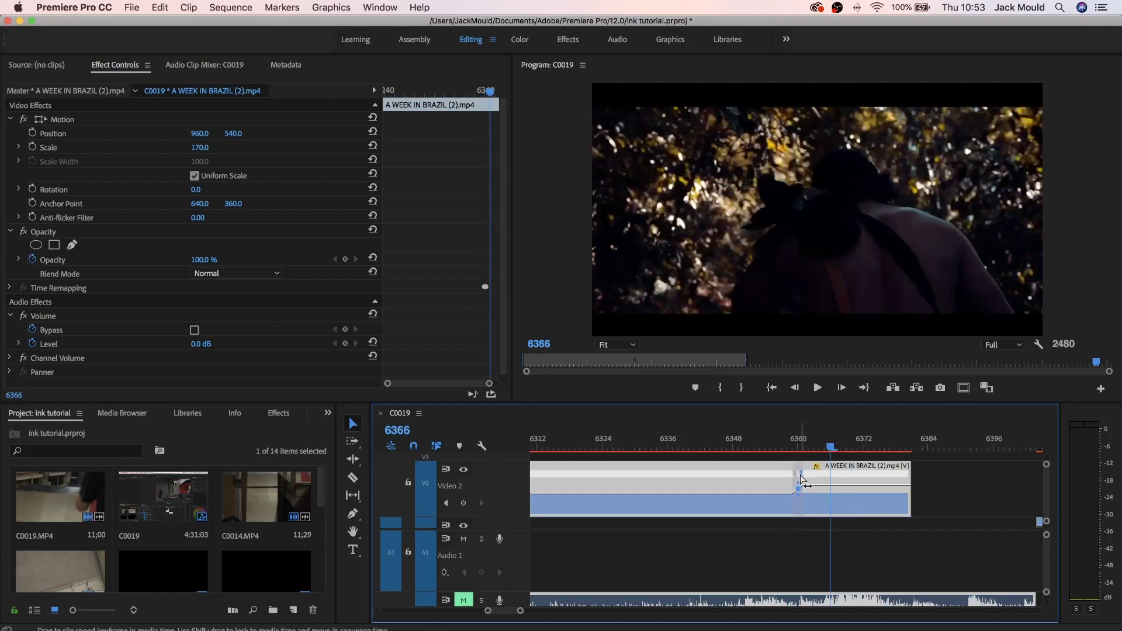
drag(802, 480, 833, 485)
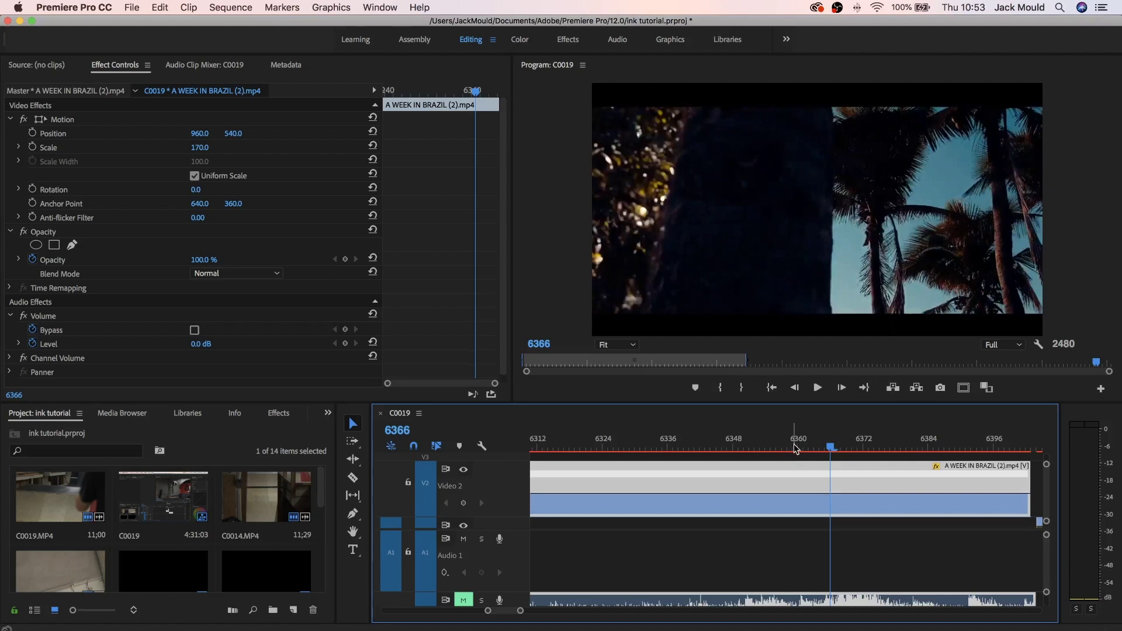
drag(795, 447, 836, 448)
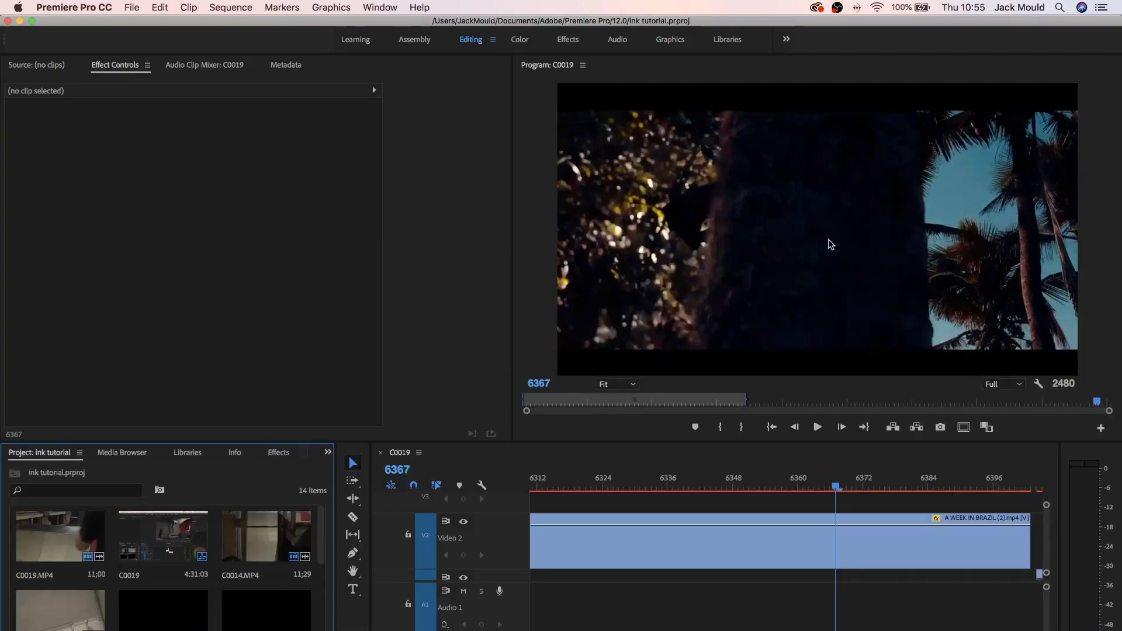
Step: Add a pen mask to the A WEEK IN BRAZIL clip's Opacity in Effect Controls
click(829, 553)
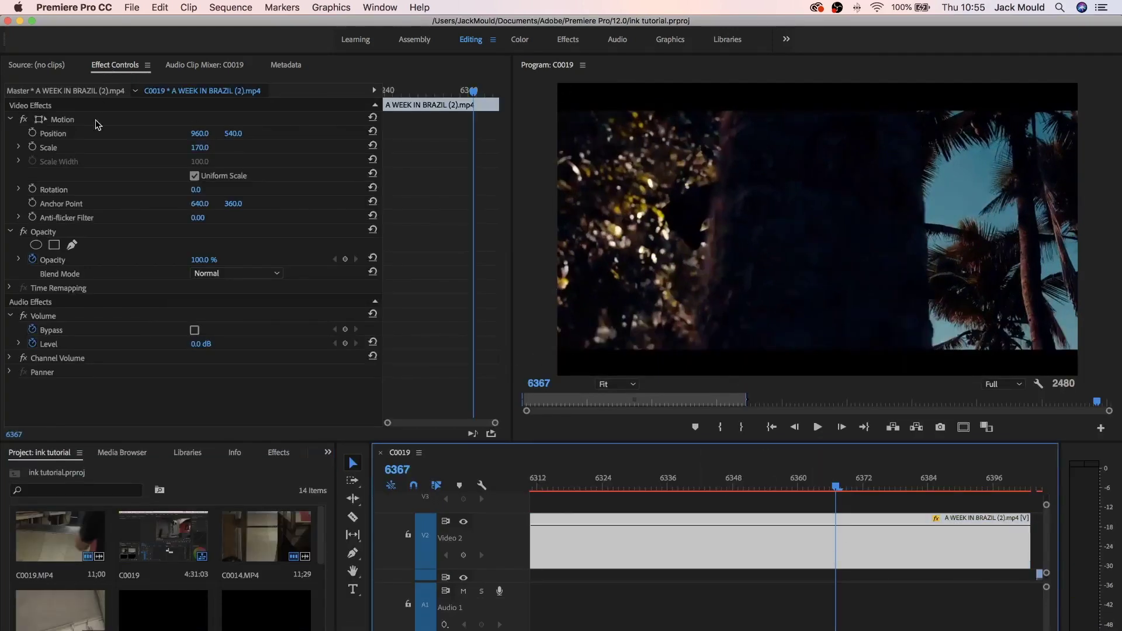
click(44, 237)
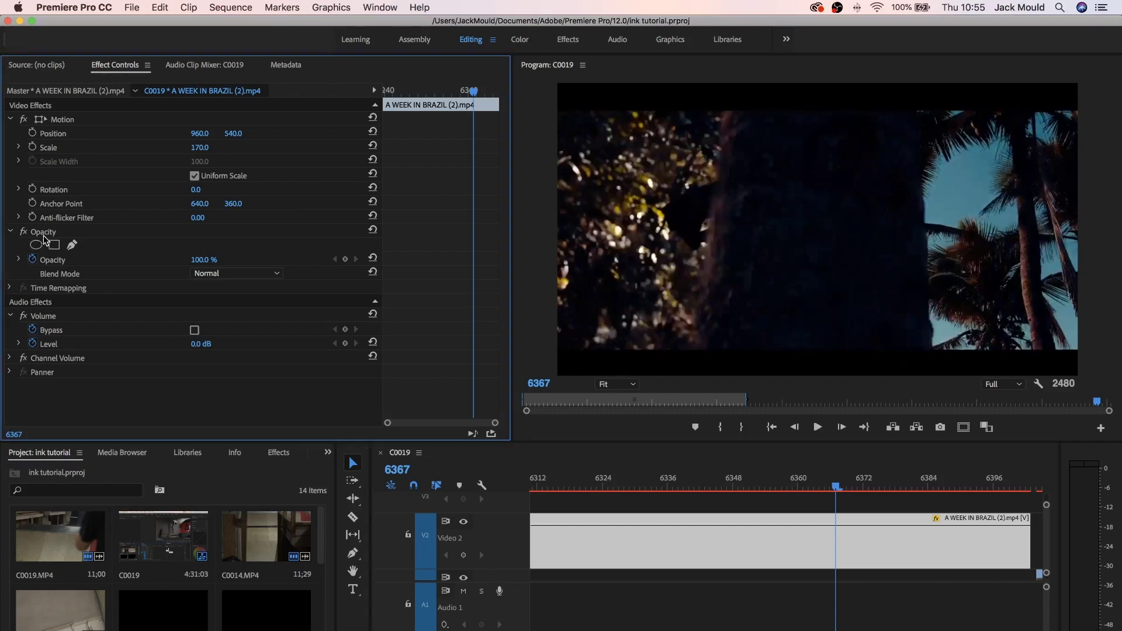
click(72, 245)
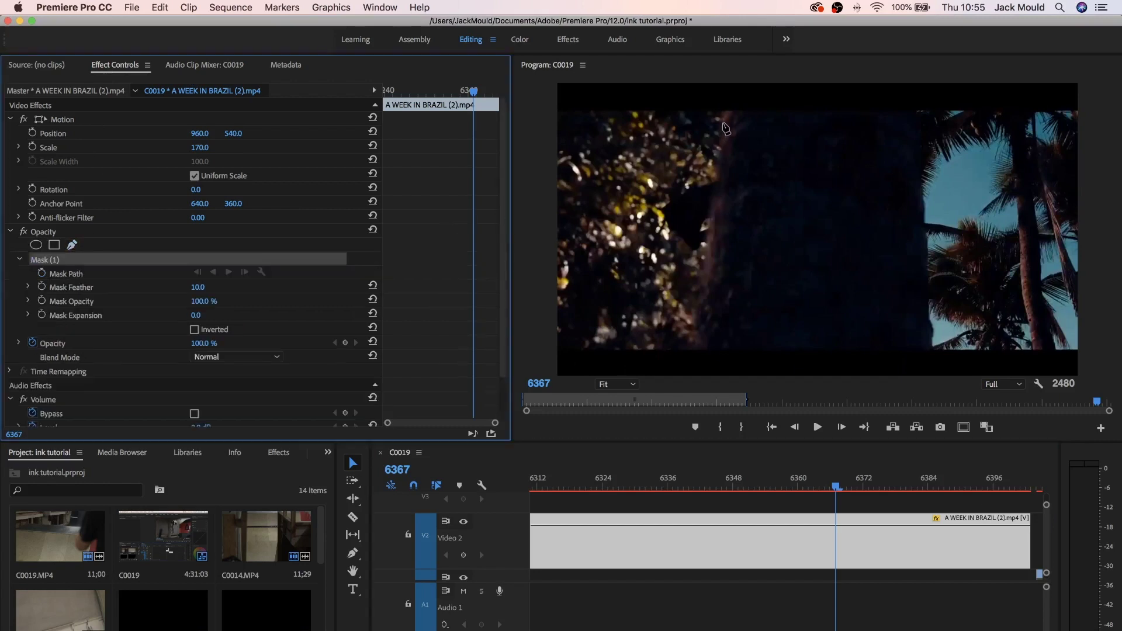
Step: Trace a closed mask down the trunk edge and around the frame's left side
click(723, 114)
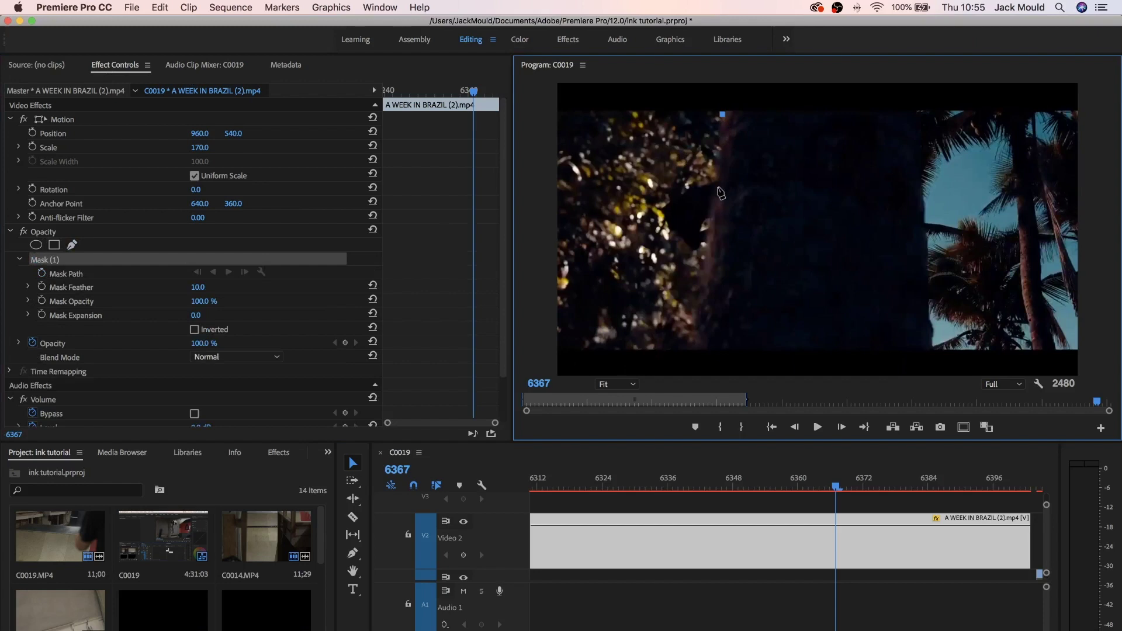
click(718, 188)
click(709, 263)
click(706, 301)
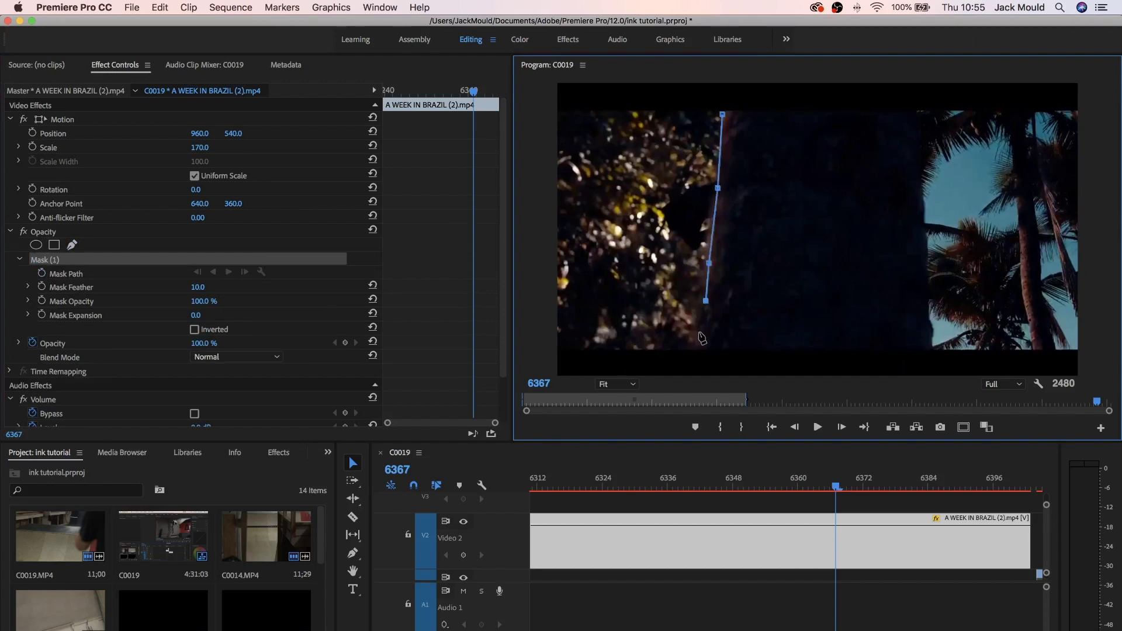
click(702, 355)
click(543, 365)
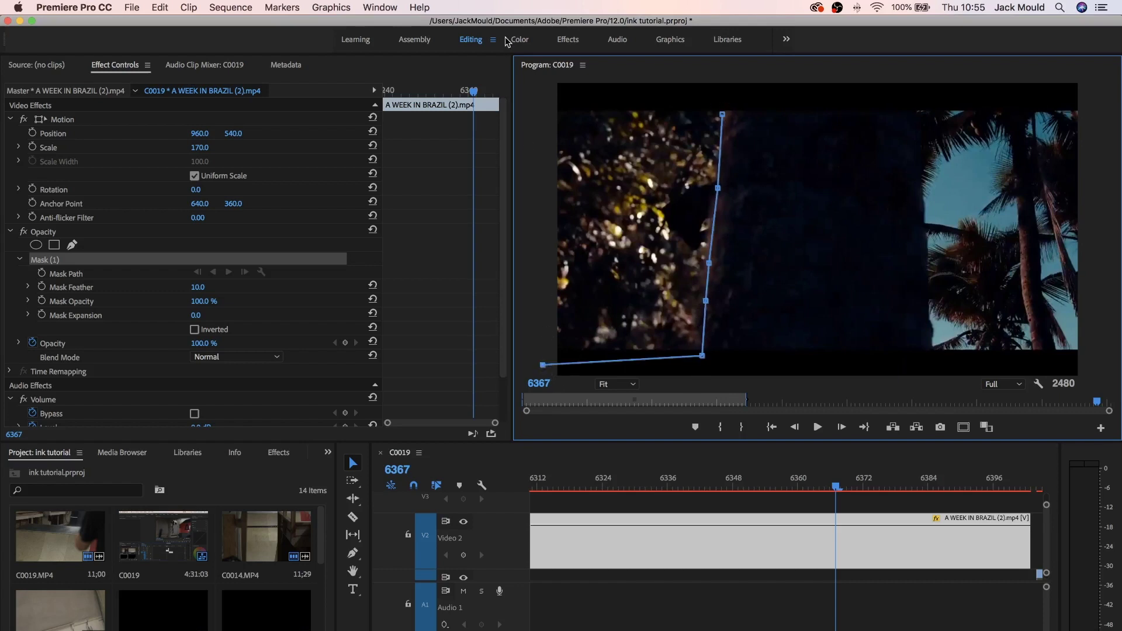
click(536, 100)
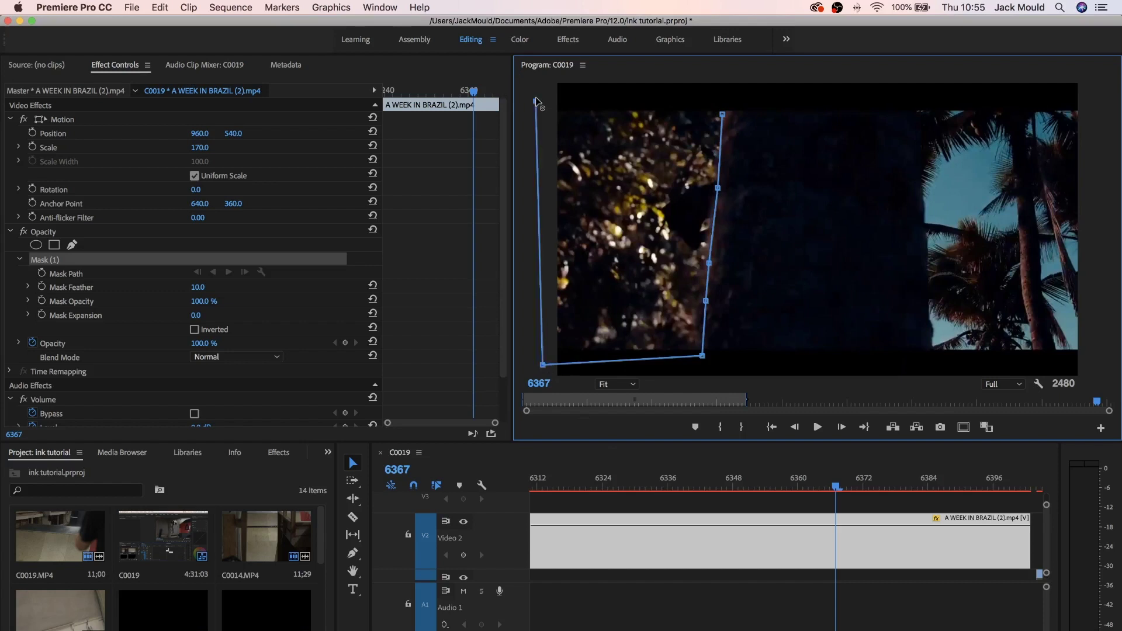
click(707, 87)
click(723, 114)
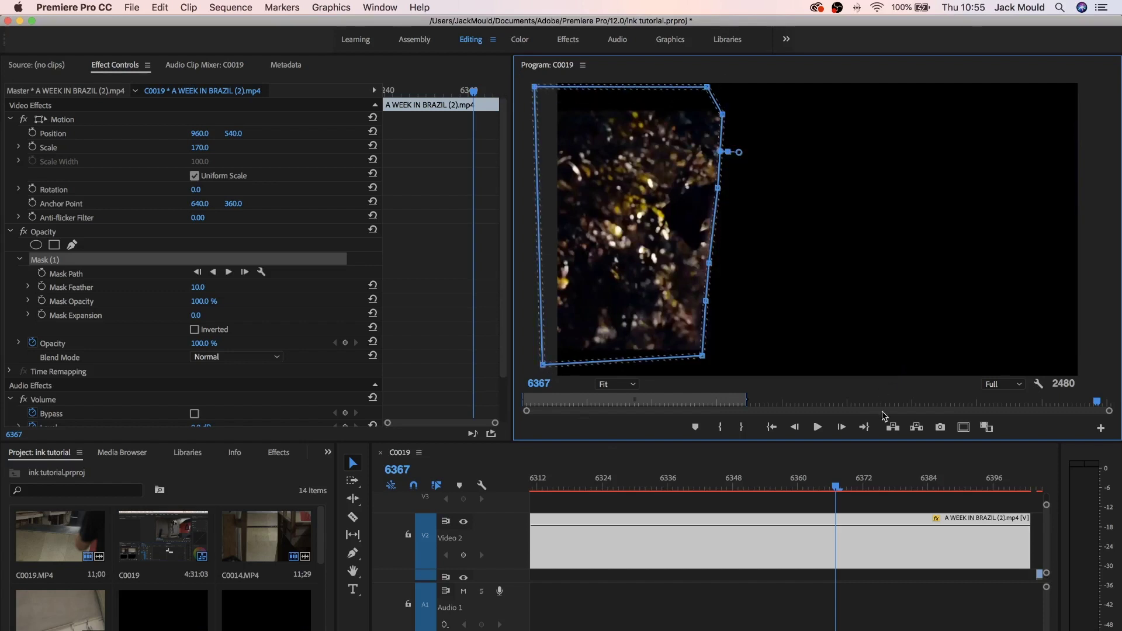
Step: Duplicate the palm-tree clip onto V3 and delete Mask (1) from the copy
drag(1047, 506, 1047, 500)
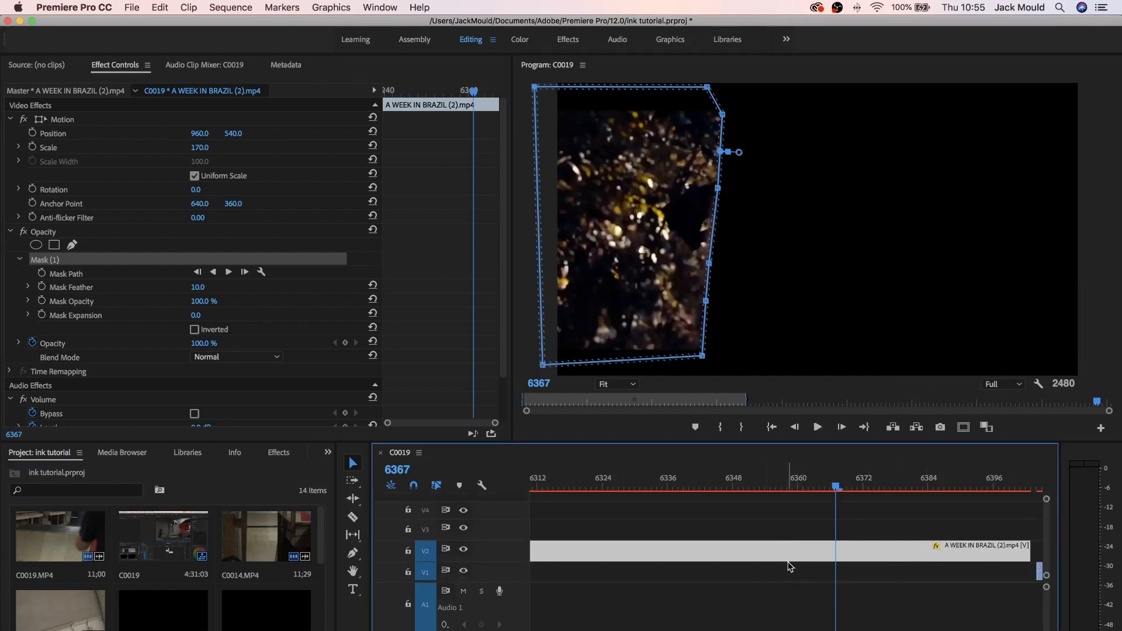
drag(796, 560, 809, 534)
click(803, 529)
click(45, 260)
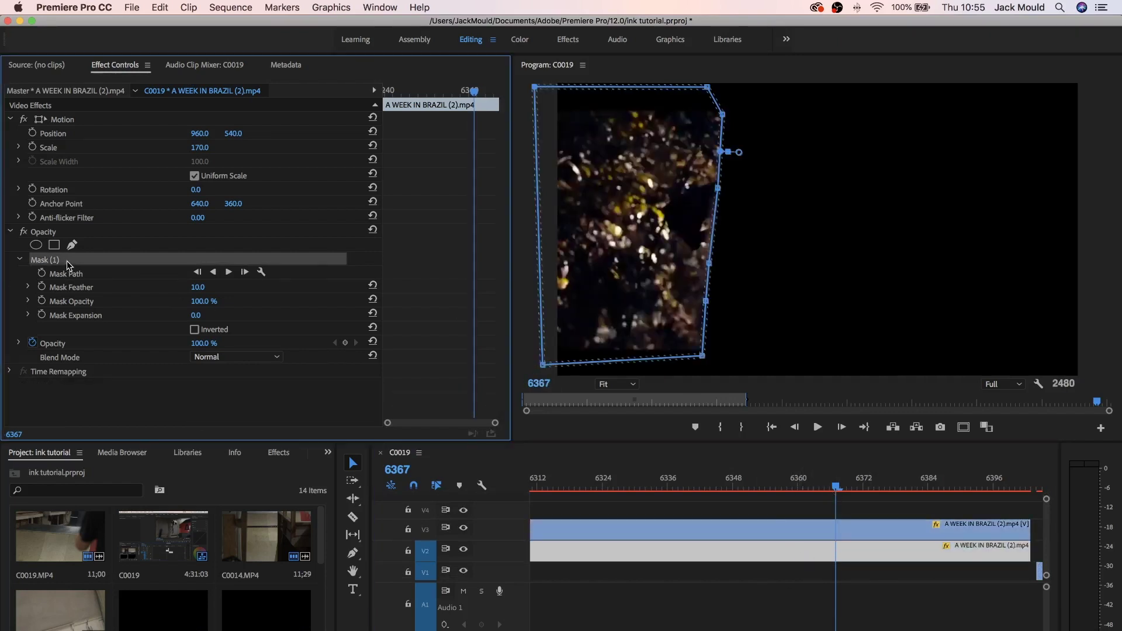
key(Delete)
click(814, 551)
Step: Enable Mask Path keyframing on the V2 clip's Mask (1) and set the first keyframe
click(63, 261)
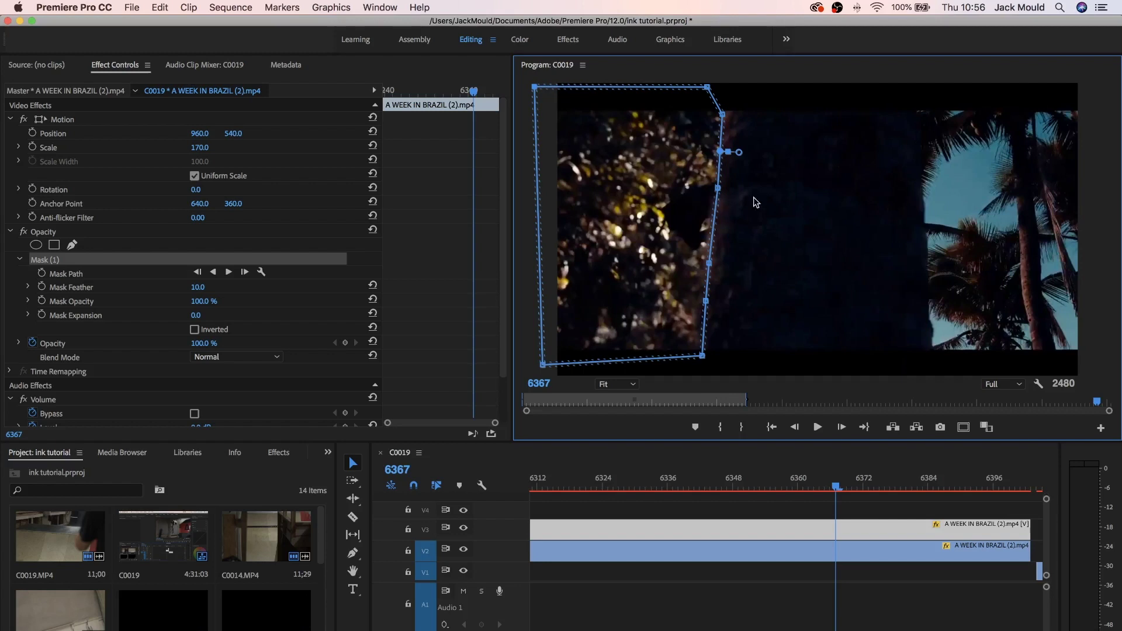
click(92, 273)
click(42, 273)
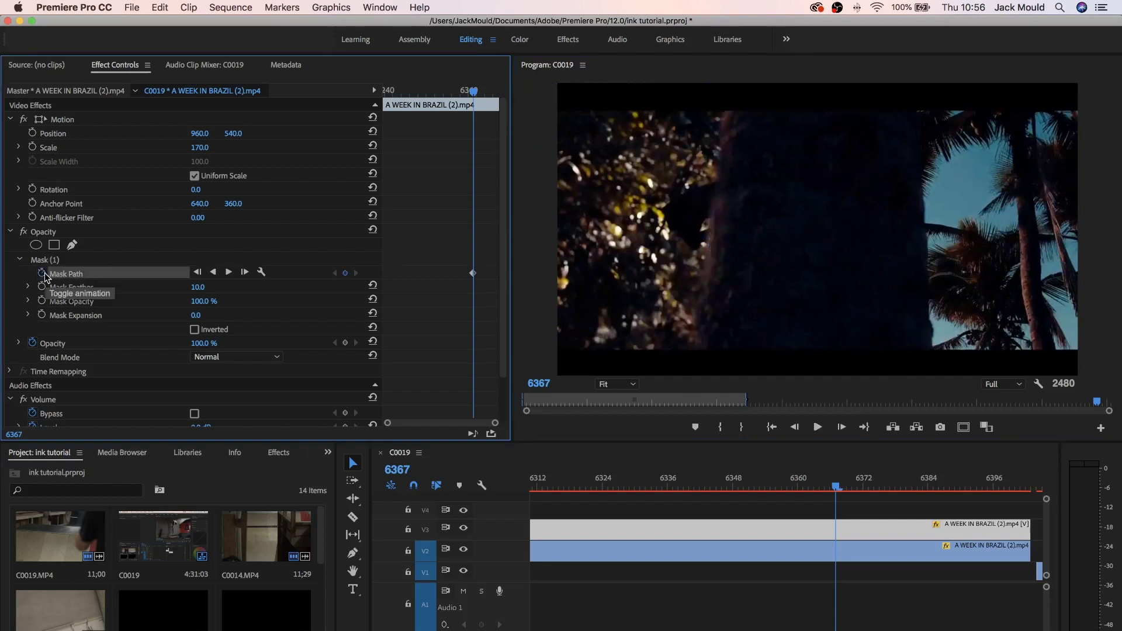
click(39, 262)
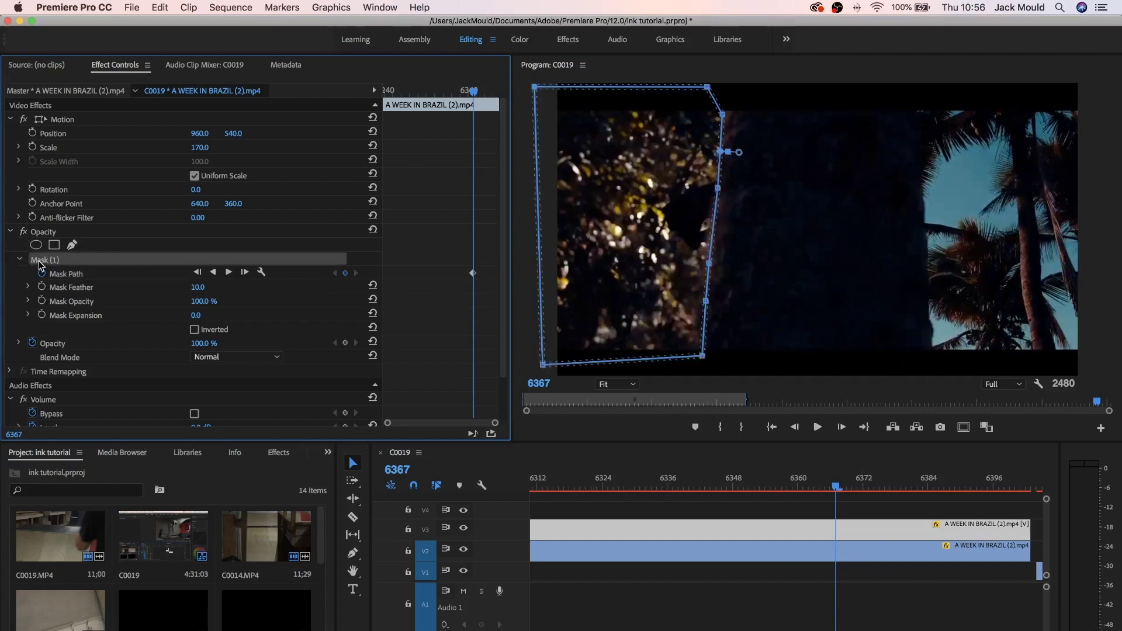
Step: On the next frame, move the mask's right-side points onto the trunk
click(842, 429)
click(842, 429)
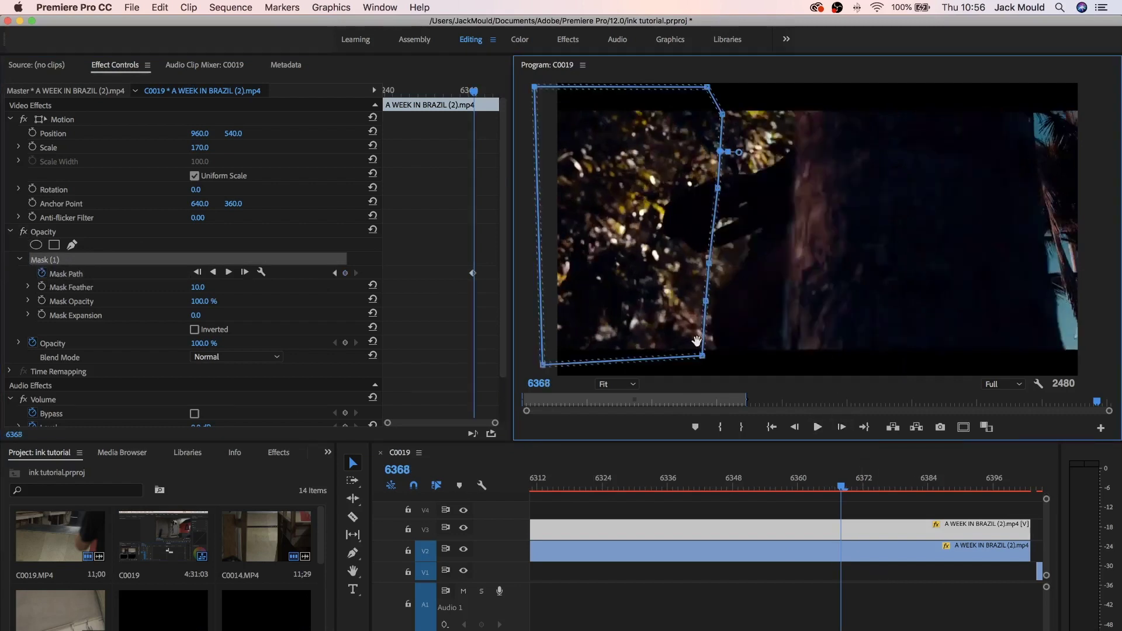
drag(730, 366, 785, 91)
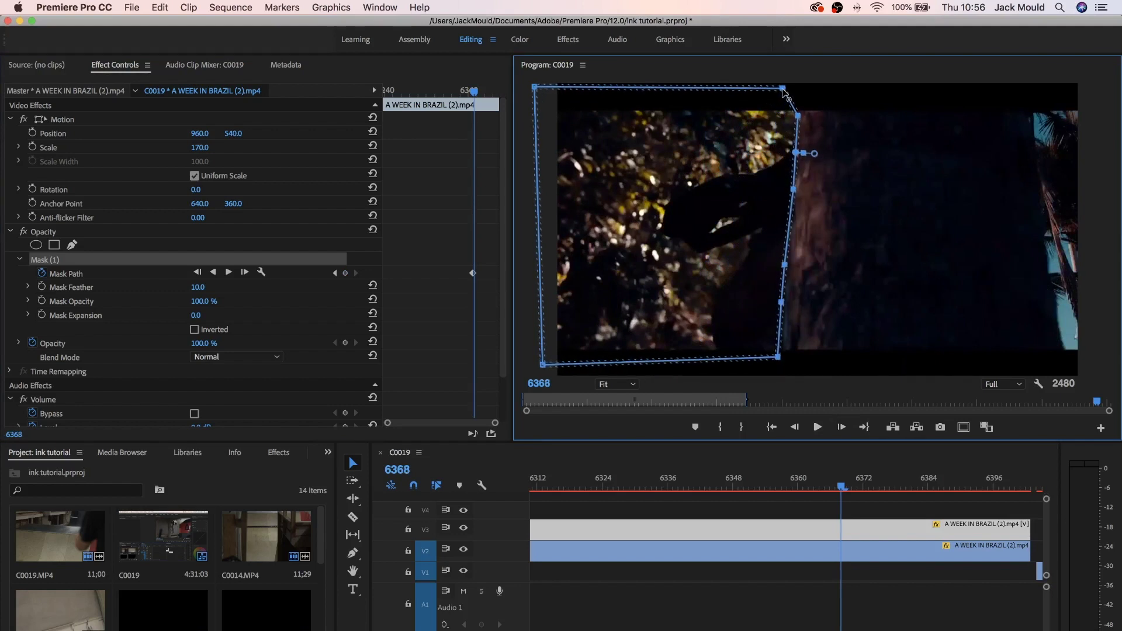
drag(778, 357, 781, 358)
key(Right)
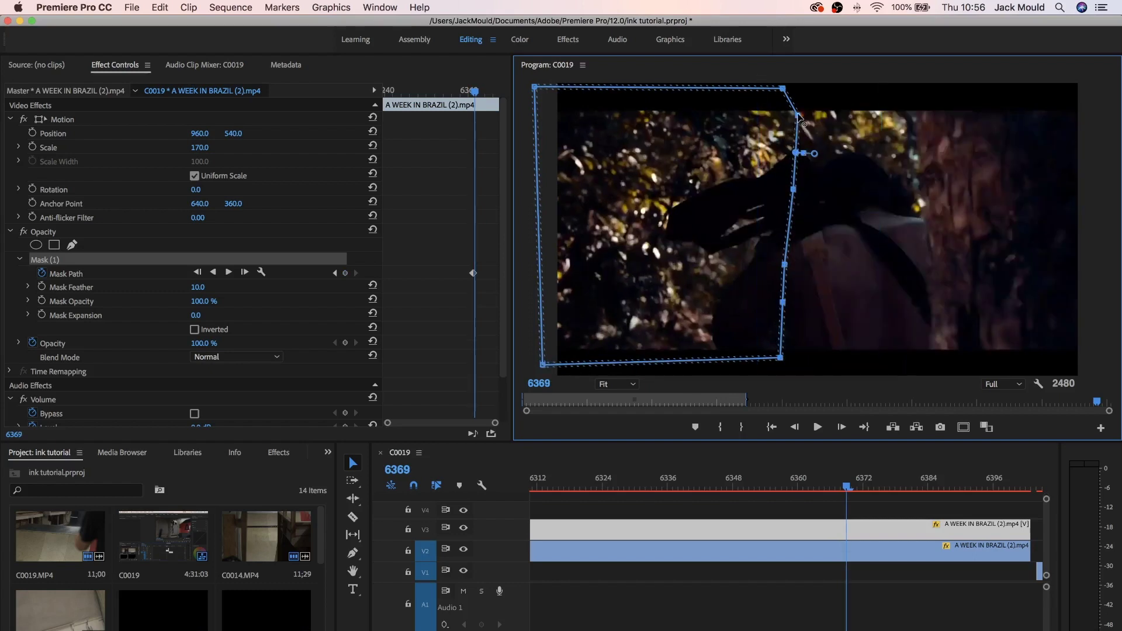
Step: Widen the mask's right edge along the trunk on the following frame, up to 6370
drag(802, 117, 917, 125)
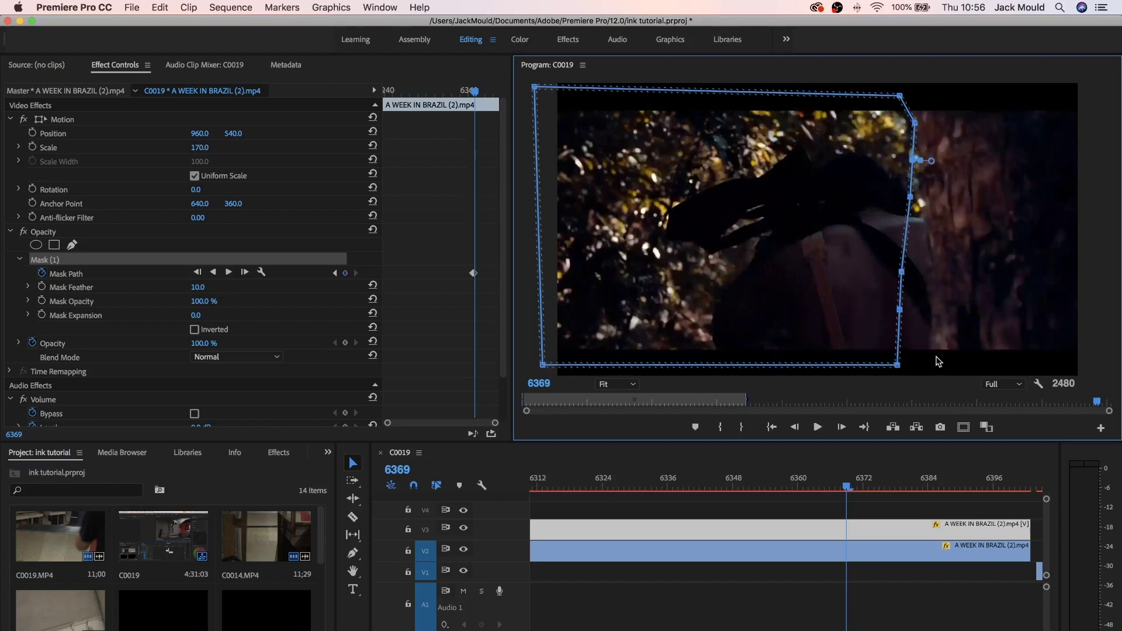
drag(910, 197, 925, 215)
drag(903, 275, 933, 357)
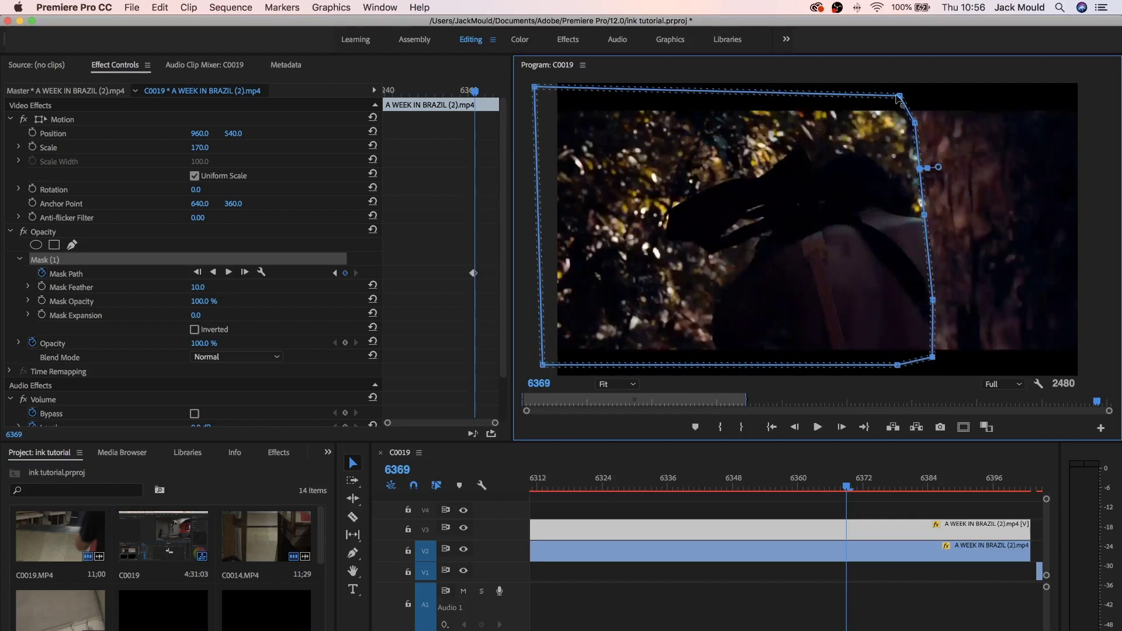
drag(901, 97, 913, 91)
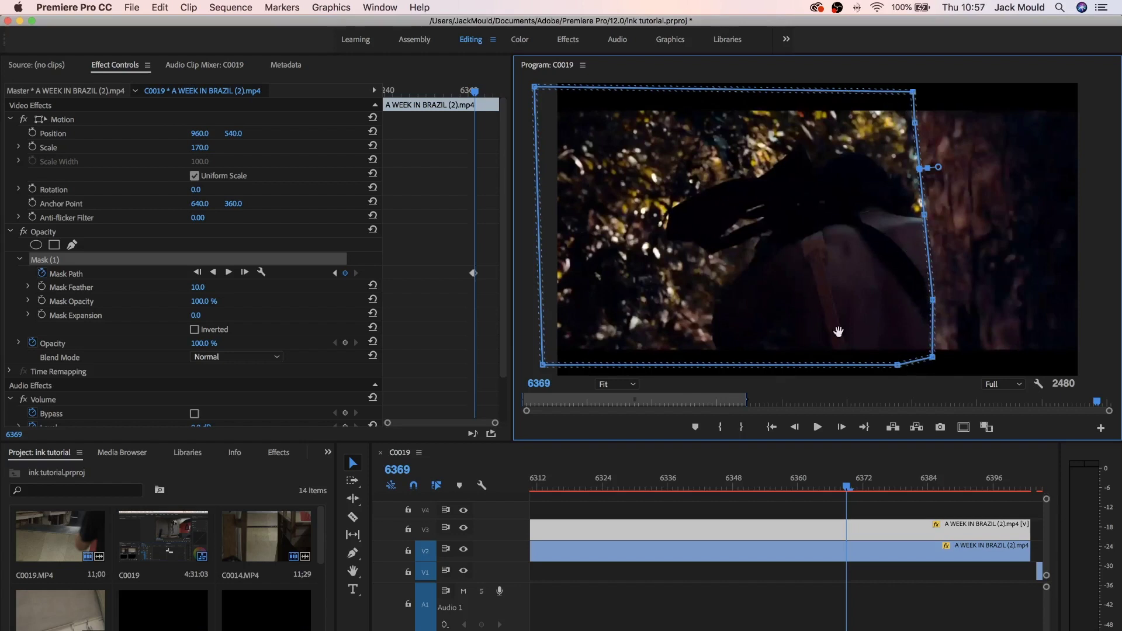
key(Right)
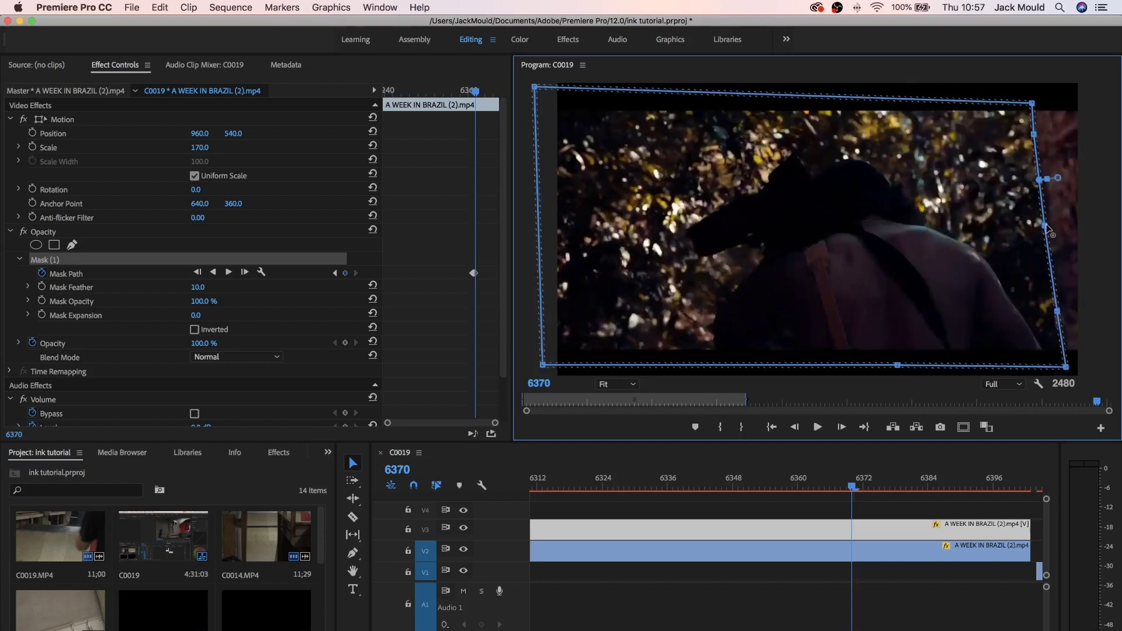
key(Right)
key(Left)
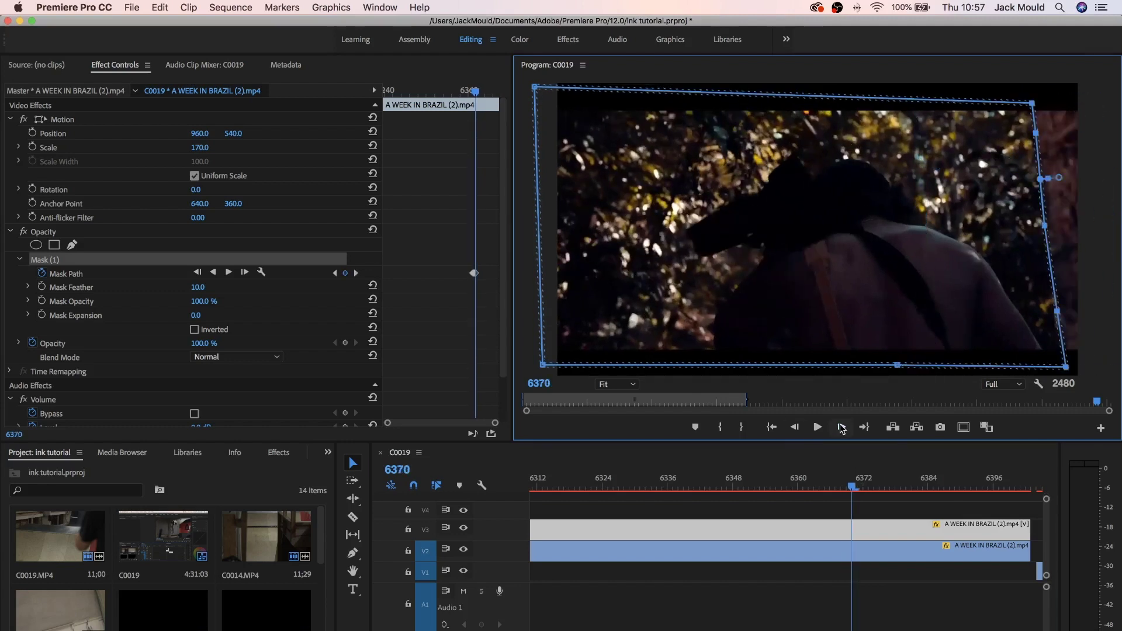
Step: Step back to frames 6366 and 6365, pulling the mask's right edge left onto the trunk
click(802, 434)
click(802, 434)
click(802, 434)
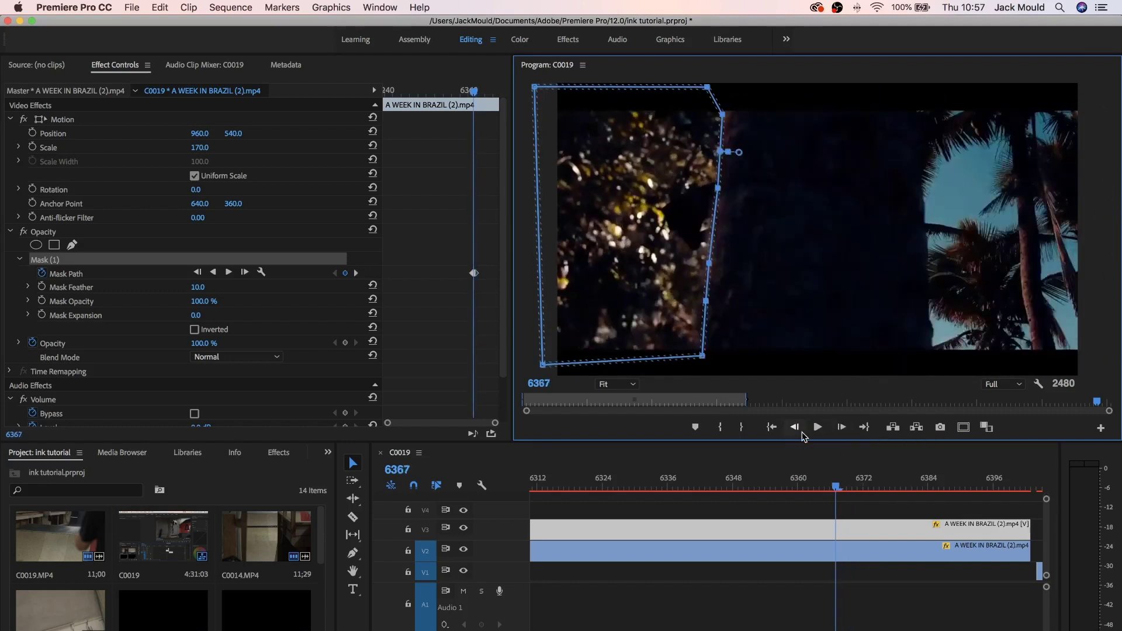
click(794, 435)
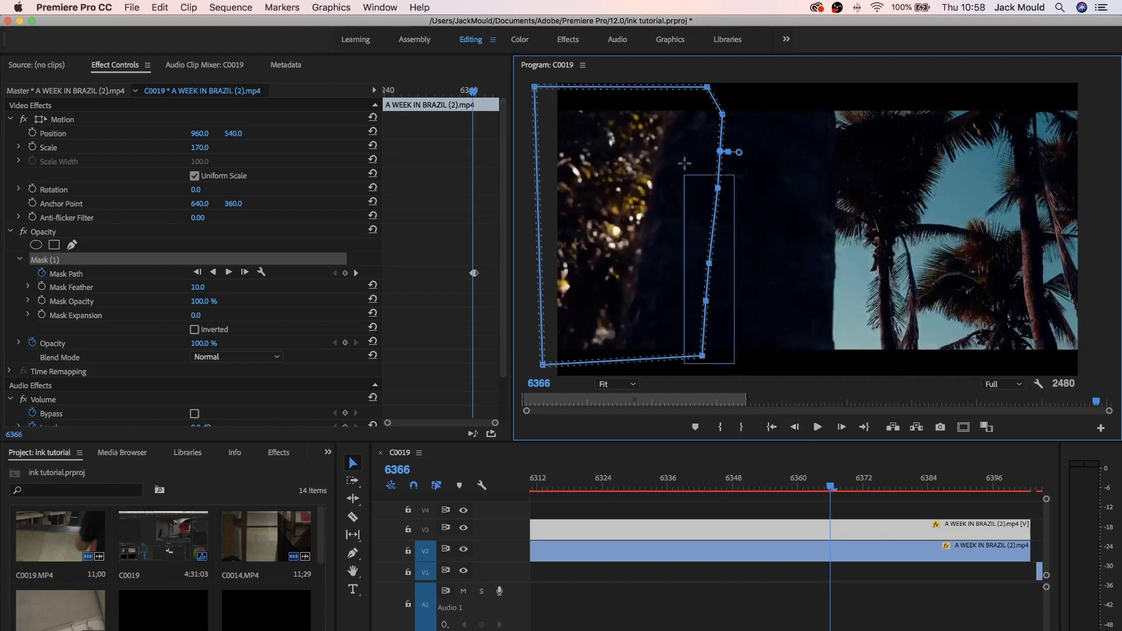
drag(724, 115, 670, 186)
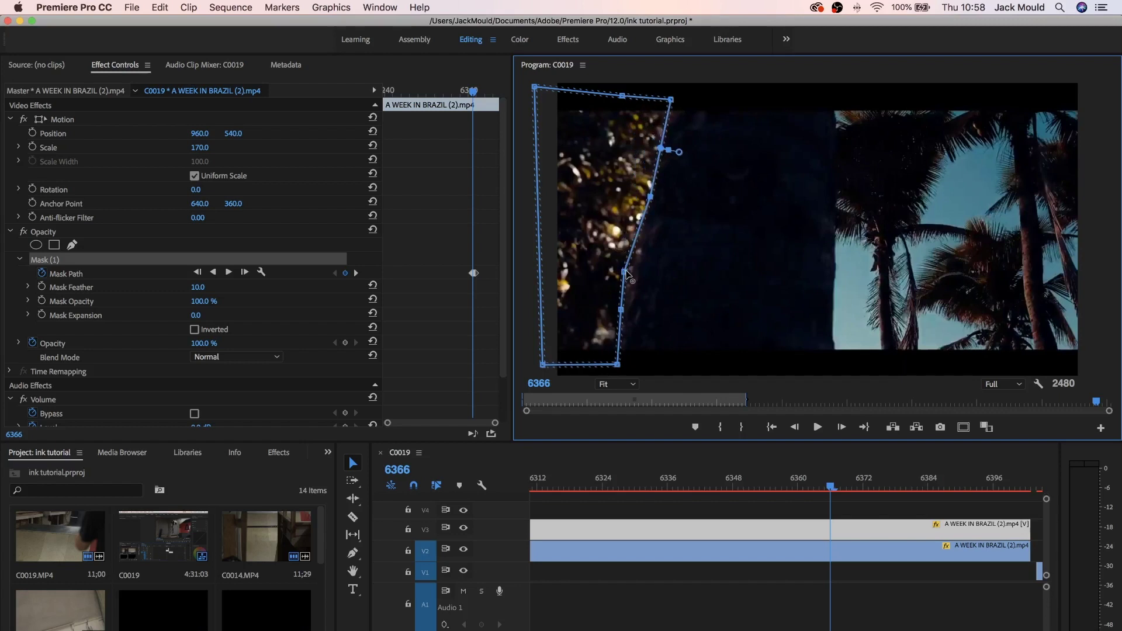
drag(624, 274, 635, 281)
click(797, 430)
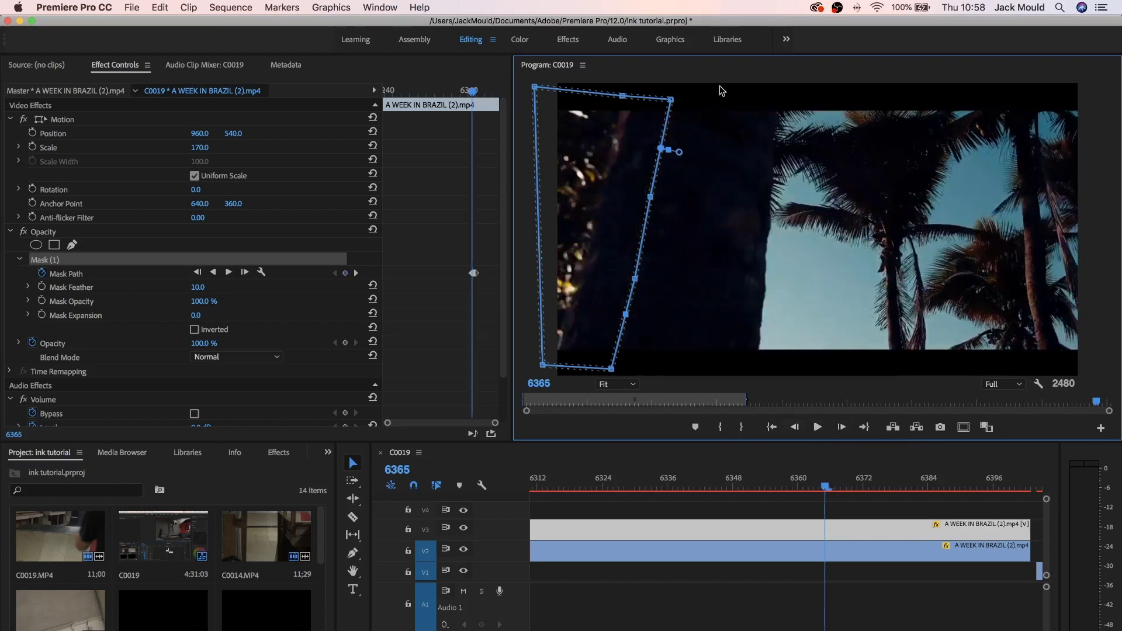
drag(783, 486, 820, 488)
Step: Delete the V2 clip copy and tick Inverted for Mask (1) on the V3 tree clip
key(d)
key(Delete)
click(832, 531)
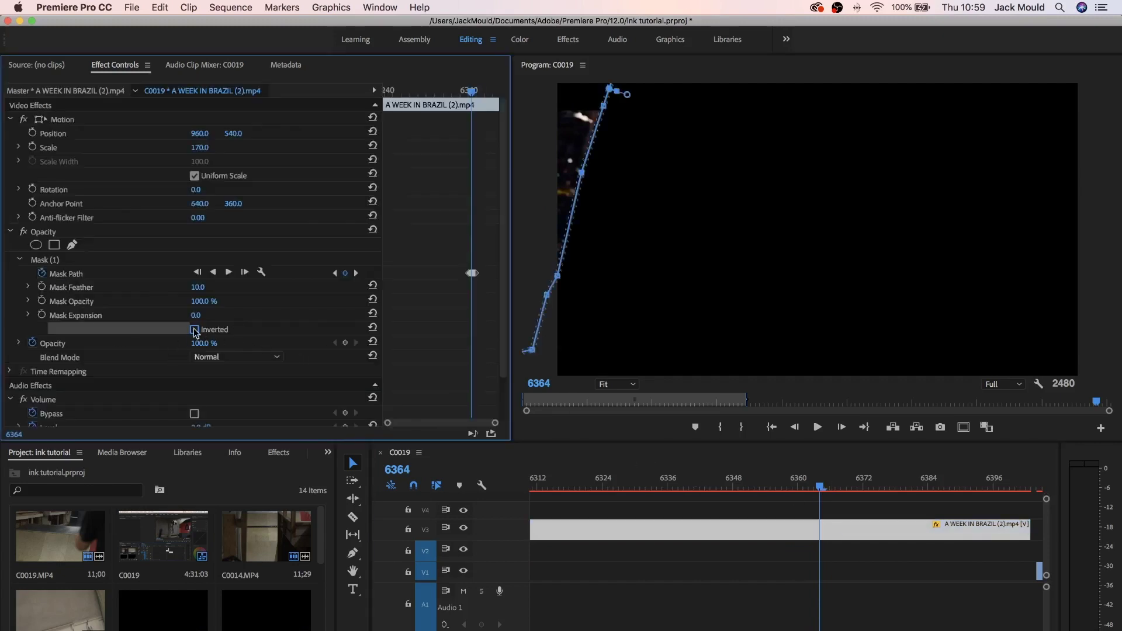
click(195, 330)
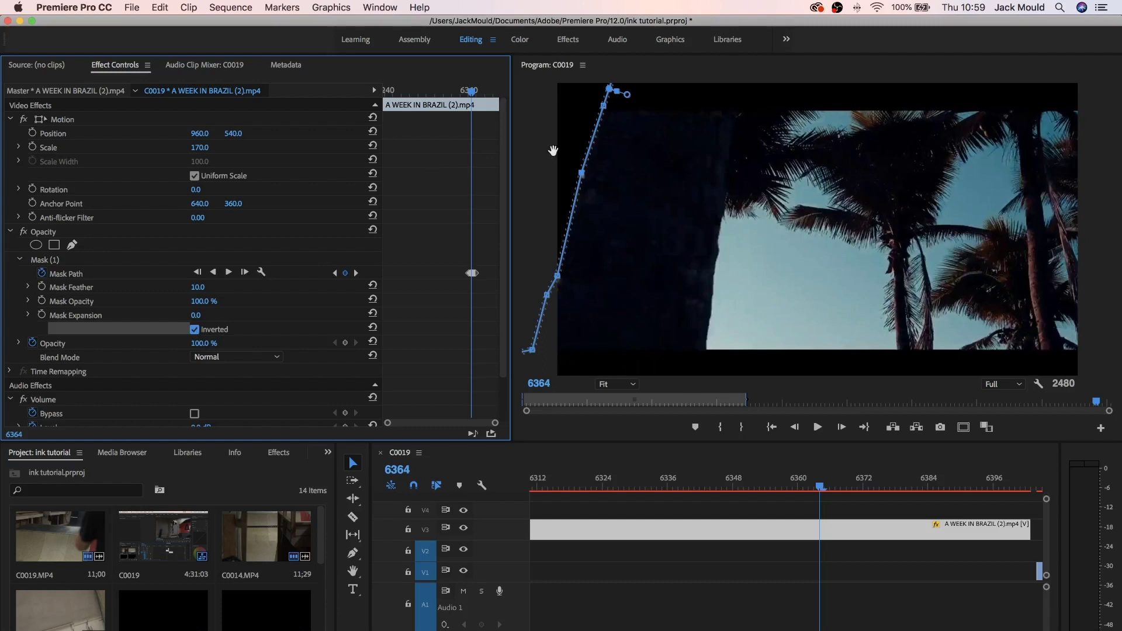
click(826, 487)
key(Right)
key(Right)
key(Right)
key(Right)
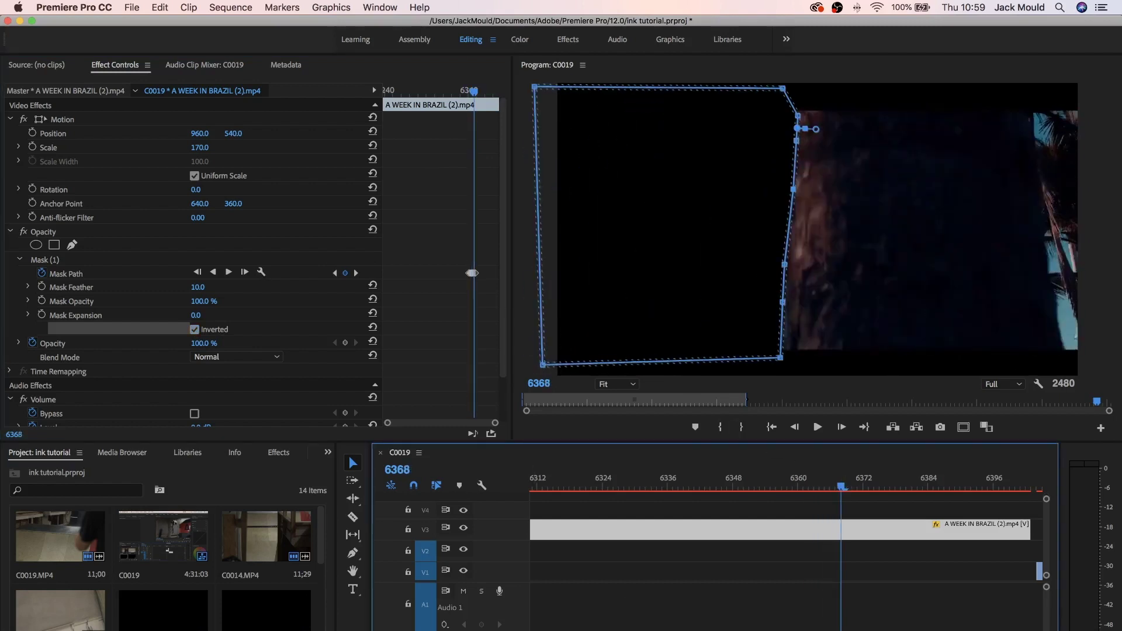
key(minus)
key(minus)
key(minus)
Step: Shift C0019.MP4 earlier under the palm-tree clip and play the transition reveal
drag(856, 572, 811, 577)
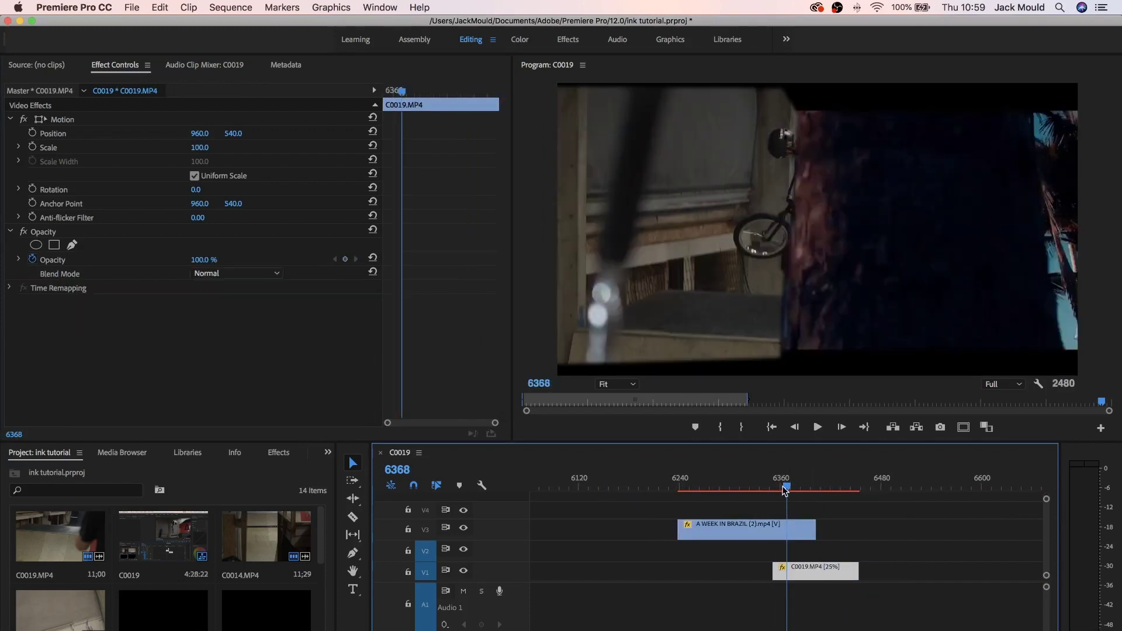
drag(783, 490, 766, 489)
key(space)
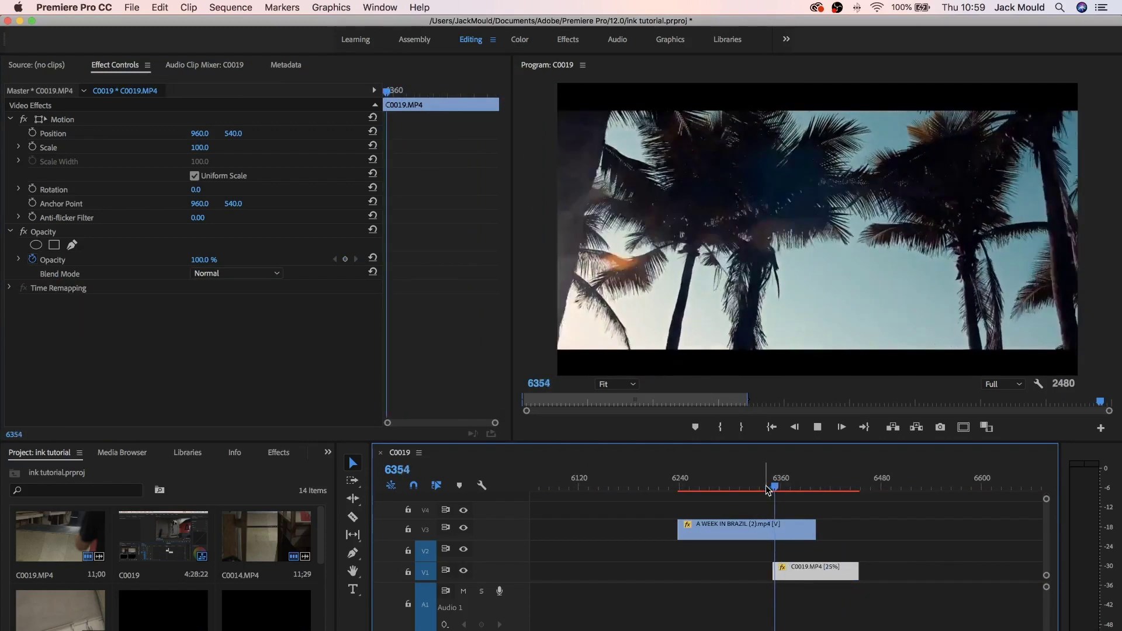
key(space)
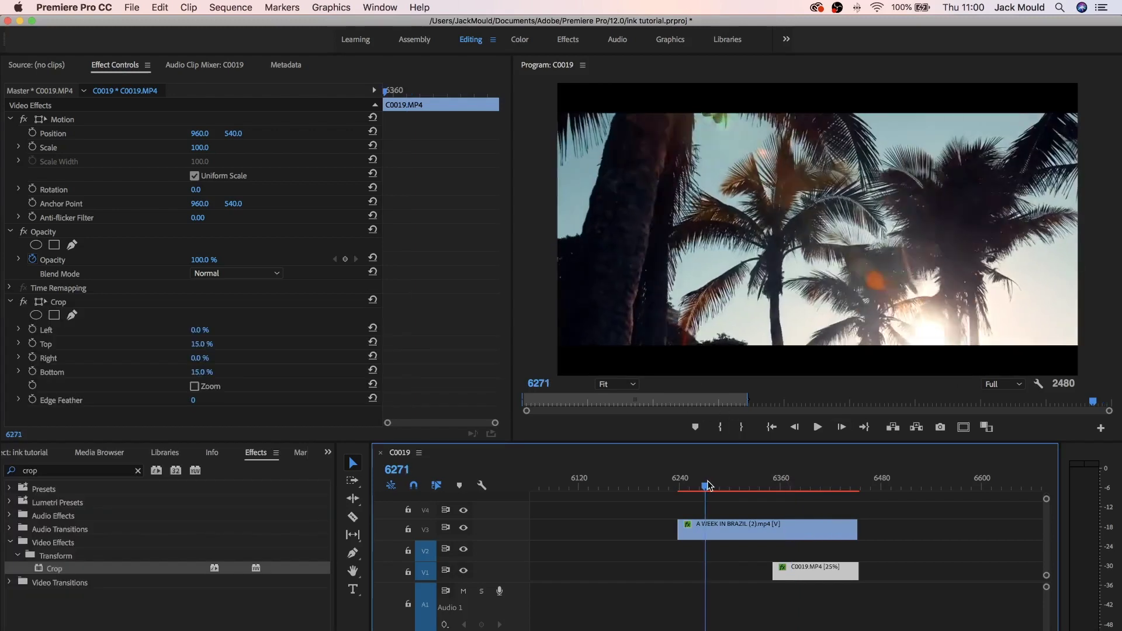
Step: Replay the cropped sequence from frame 6249, then return to frame 6364
mouse_move(708, 480)
mouse_down()
mouse_move(719, 479)
mouse_move(687, 481)
mouse_up()
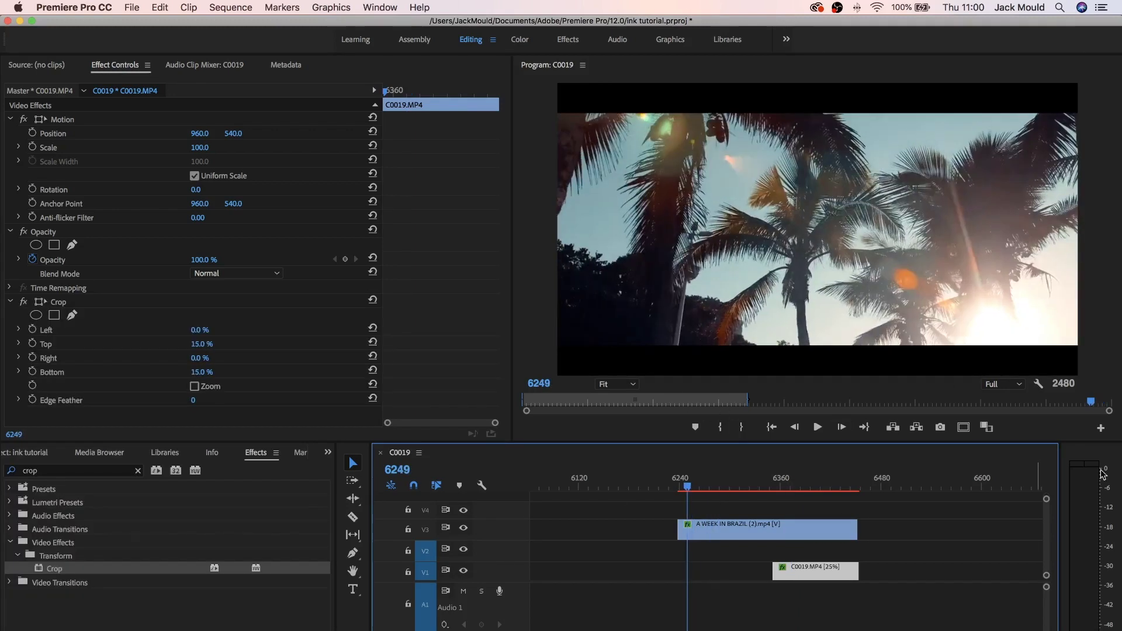
key(space)
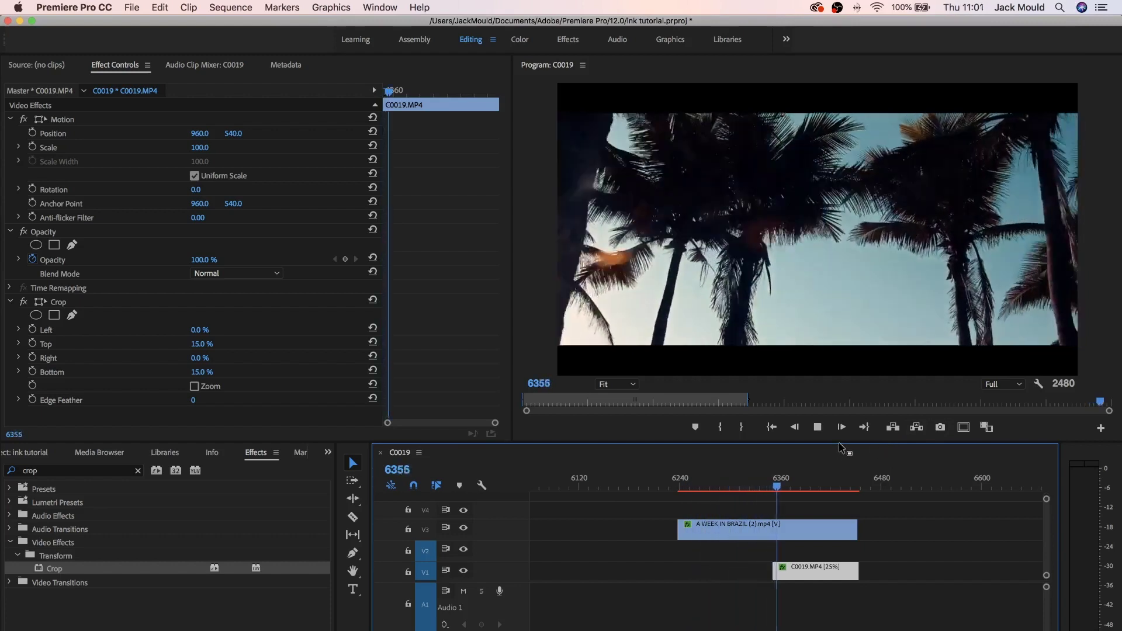
drag(809, 487, 787, 487)
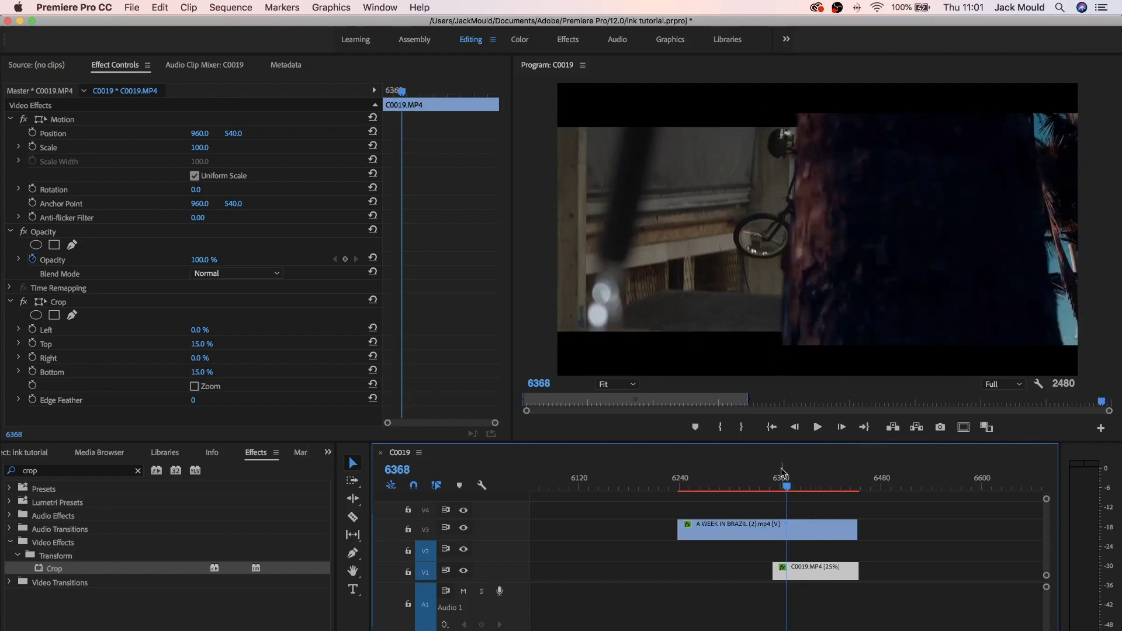
Step: Widen the V3 tree clip's mask feather to 24.9 in the Program monitor
click(783, 529)
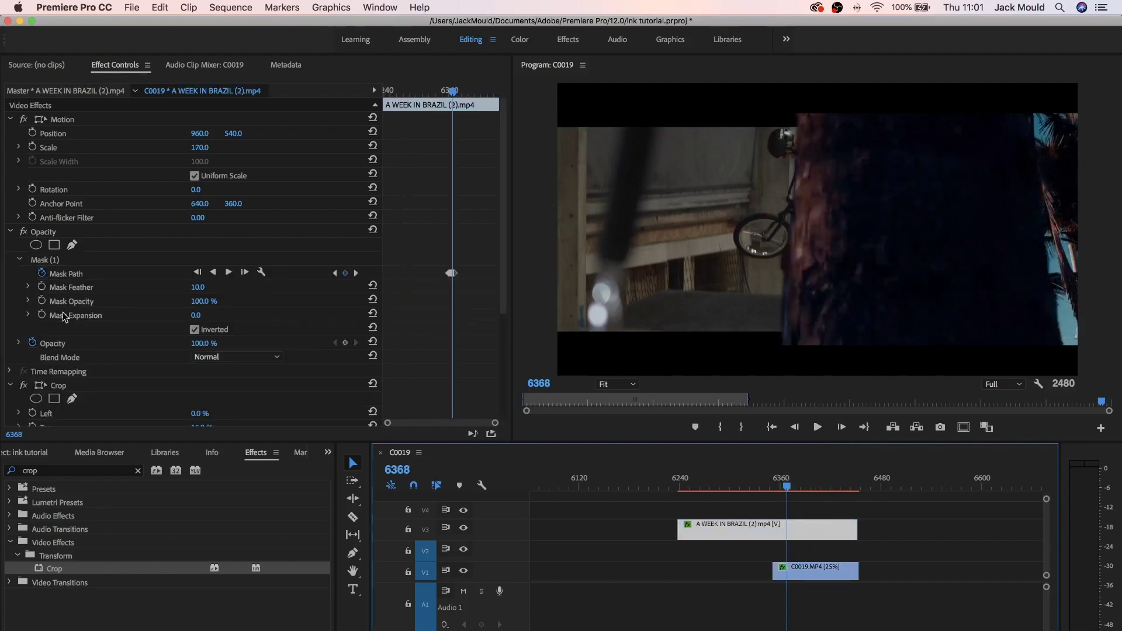
click(65, 289)
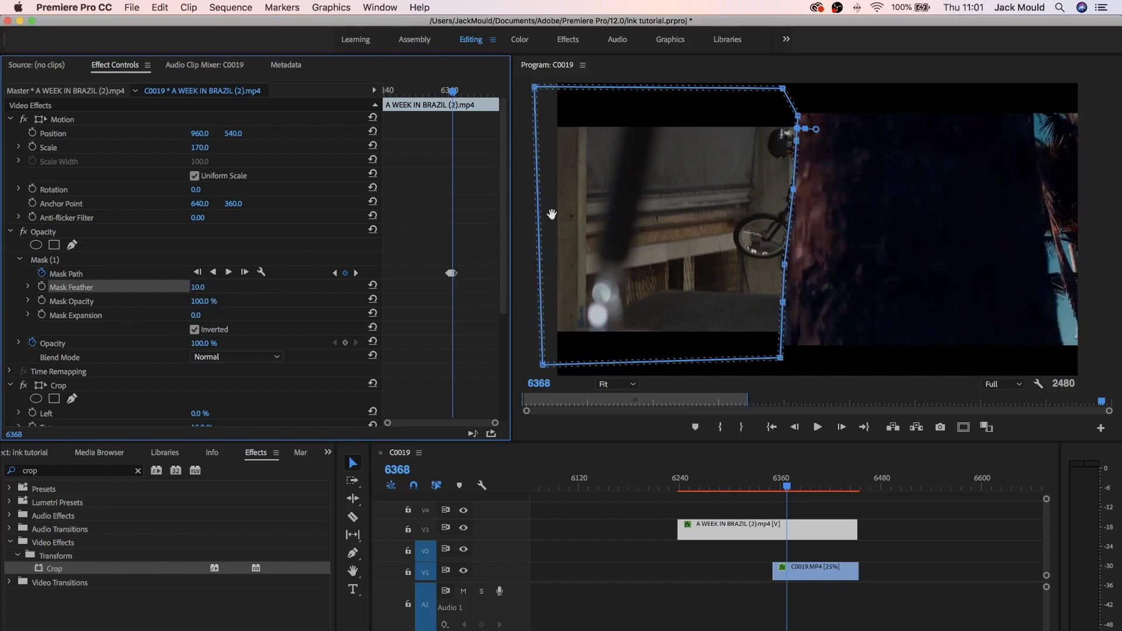
drag(817, 136, 815, 132)
Step: Play the softened transition twice, starting from frame 6343 before the reveal
click(766, 486)
key(space)
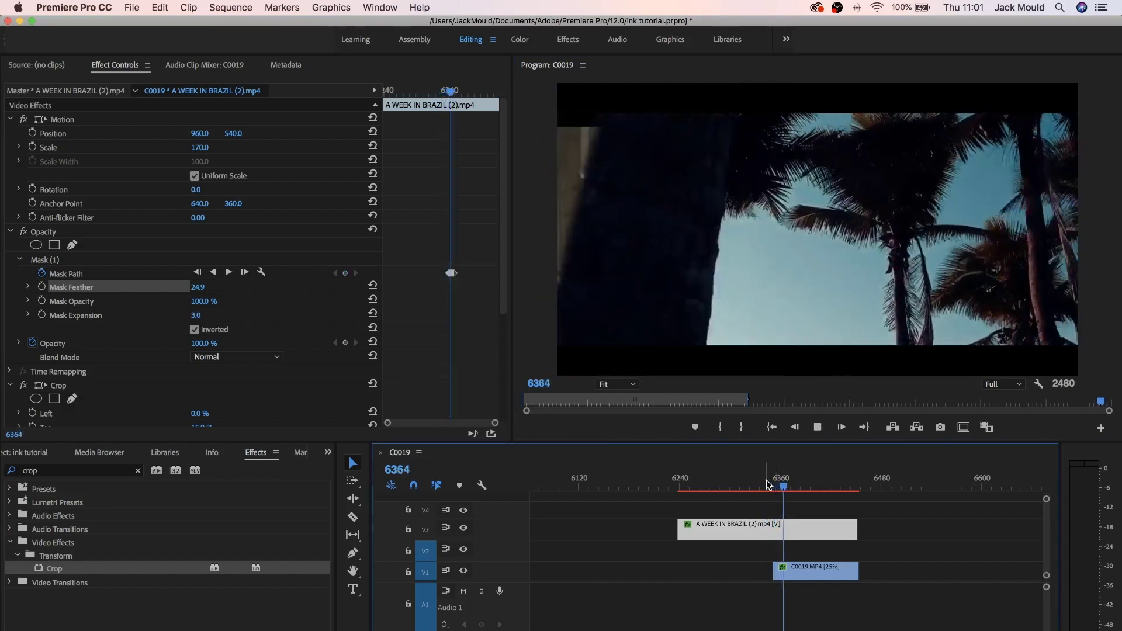
key(space)
click(776, 483)
key(space)
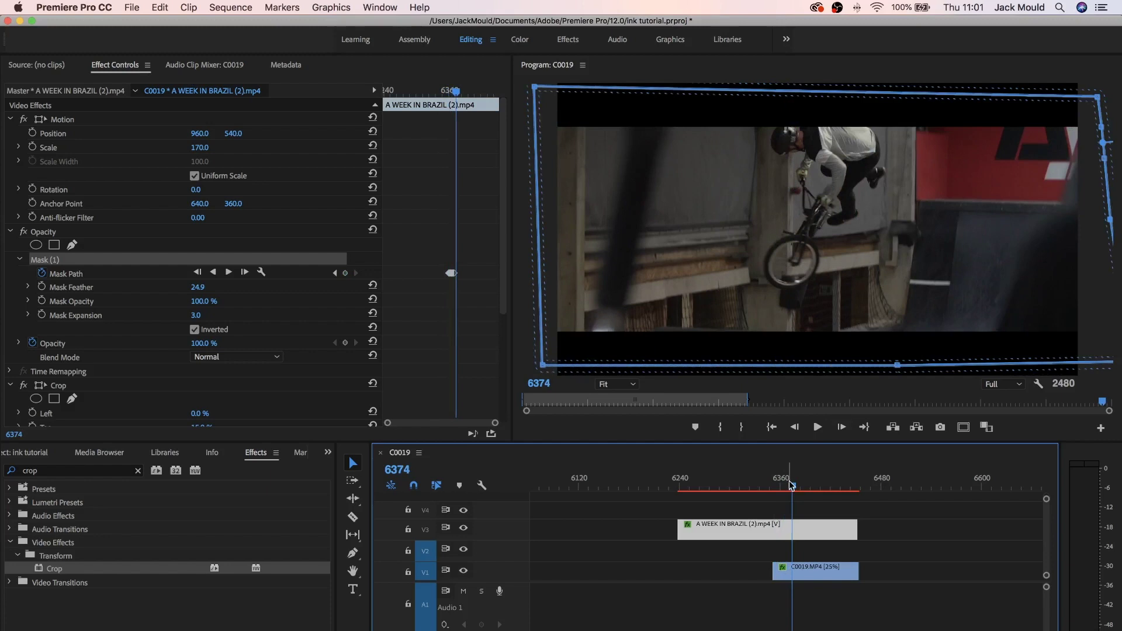
drag(789, 480, 780, 483)
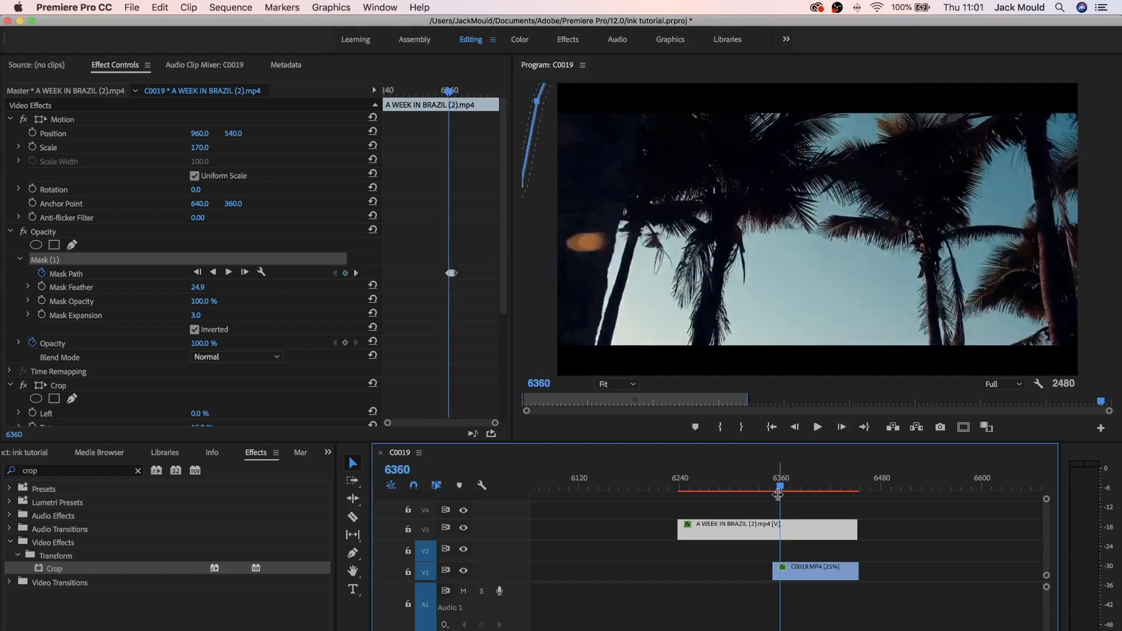
click(791, 472)
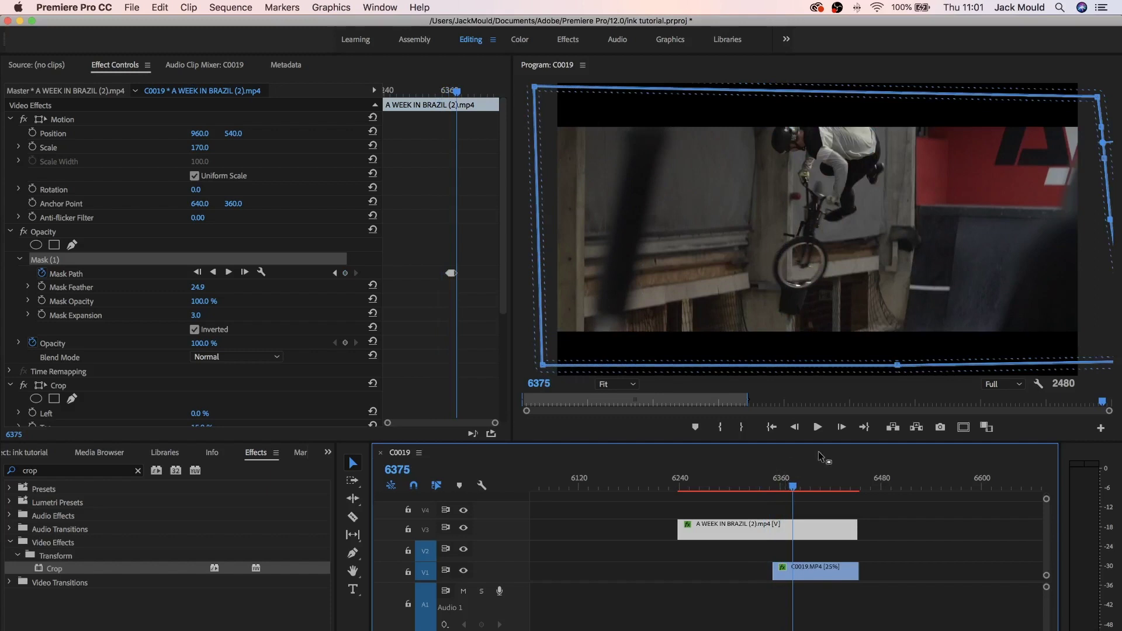